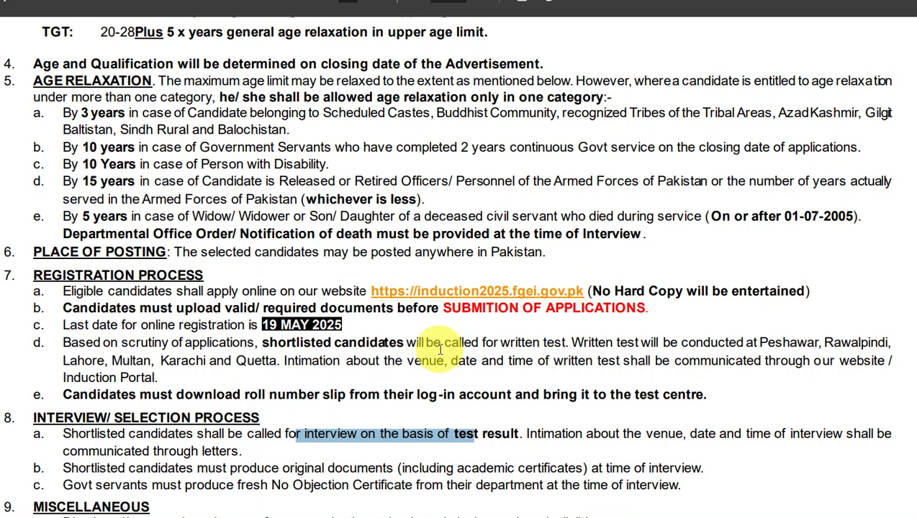
# Step: Read the Interview/Selection Process and Miscellaneous sections of the job advertisement, highlighting the interview rules
pyautogui.scroll(-2, 504, 320)
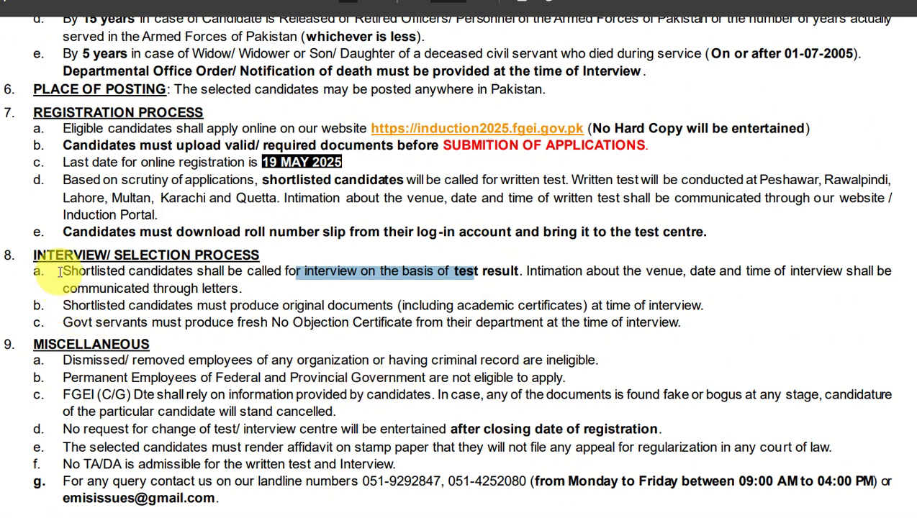
pyautogui.doubleClick(86, 271)
pyautogui.moveTo(222, 277); pyautogui.dragTo(251, 322)
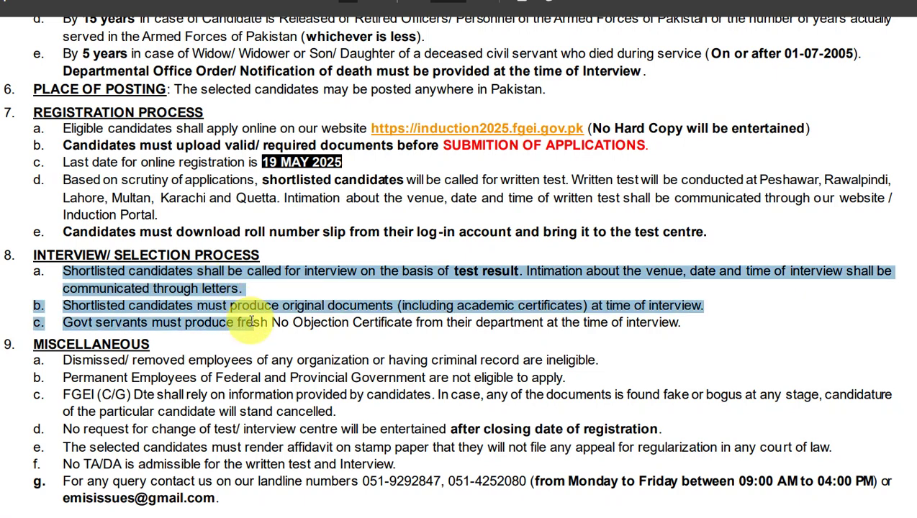
pyautogui.click(591, 330)
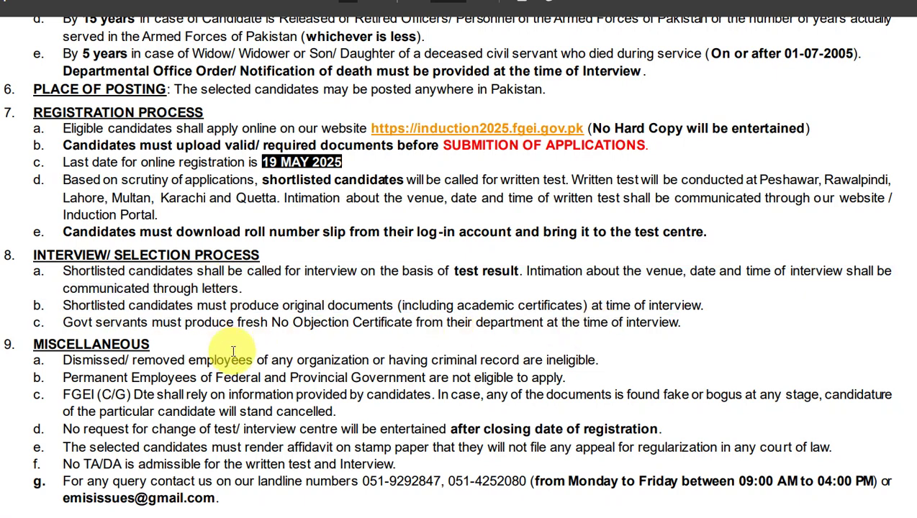
pyautogui.scroll(-4, 233, 351)
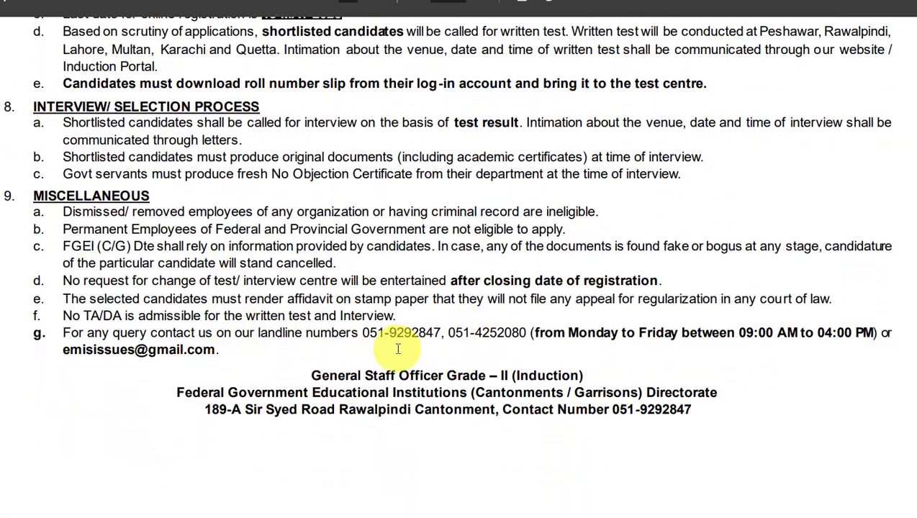
pyautogui.scroll(2, 389, 351)
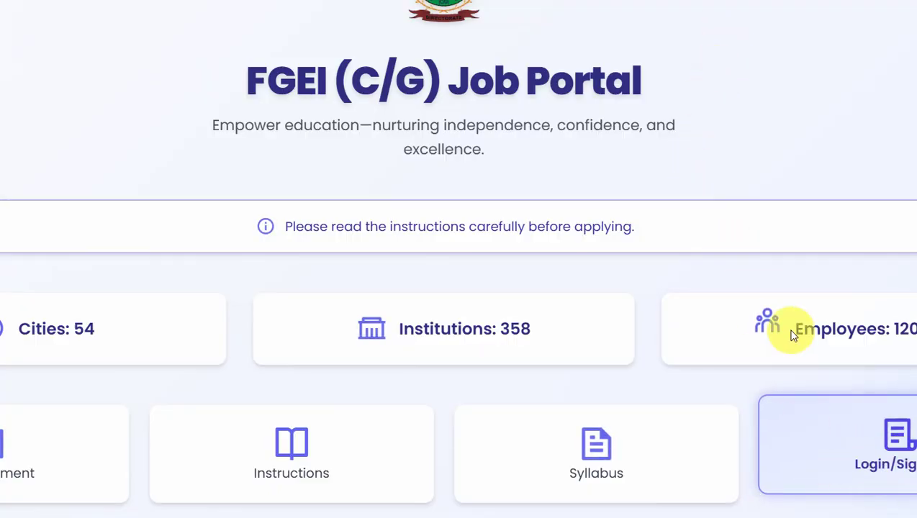
# Step: Open the FGEI (C/G) Job Portal's login page and highlight the institution name, login heading and CNIC label
pyautogui.click(906, 466)
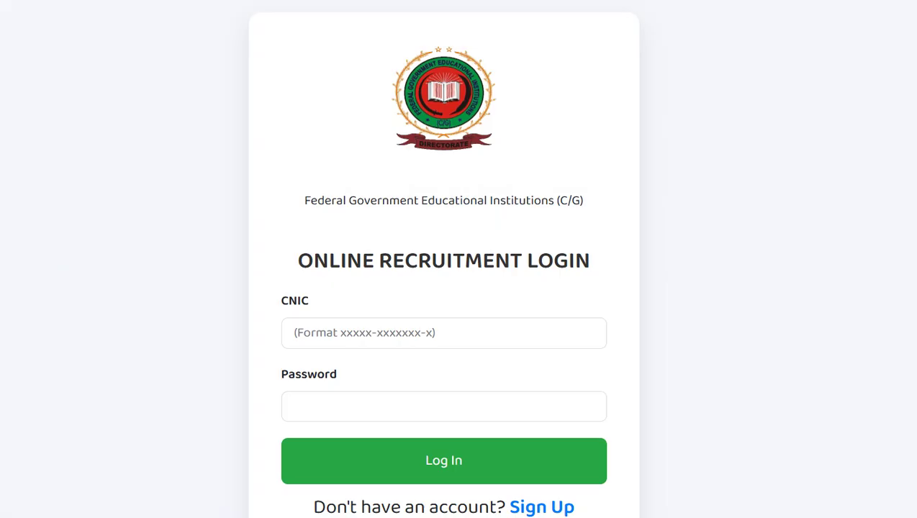
pyautogui.scroll(-1, 461, 238)
pyautogui.scroll(1, 579, 240)
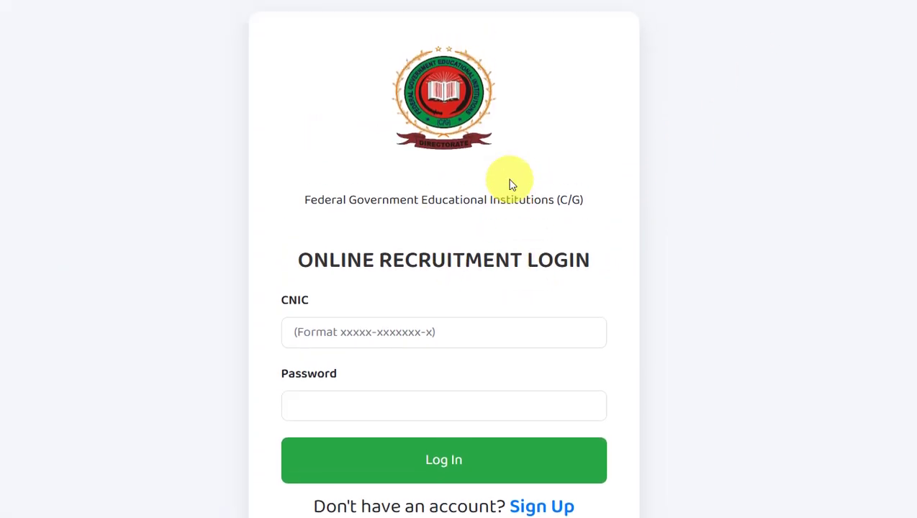
pyautogui.moveTo(310, 201); pyautogui.dragTo(572, 202)
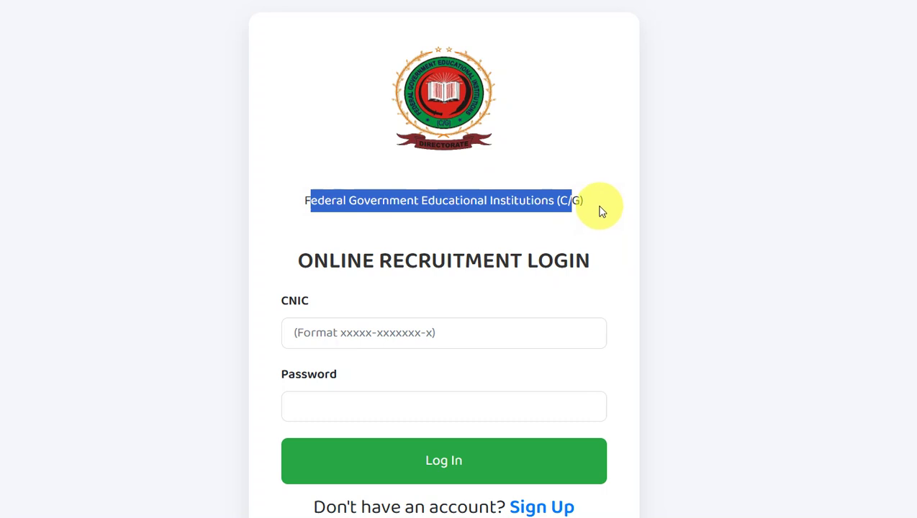
pyautogui.moveTo(296, 256); pyautogui.dragTo(572, 258)
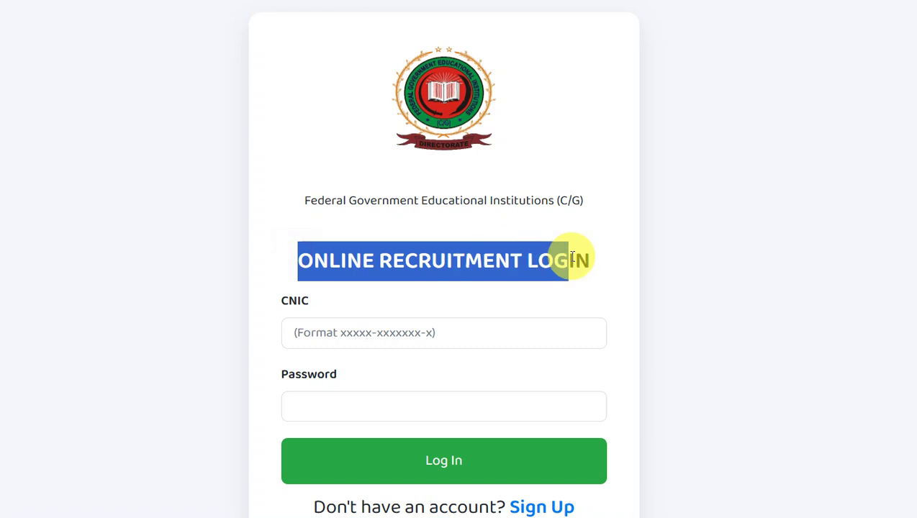
pyautogui.moveTo(280, 303); pyautogui.dragTo(350, 303)
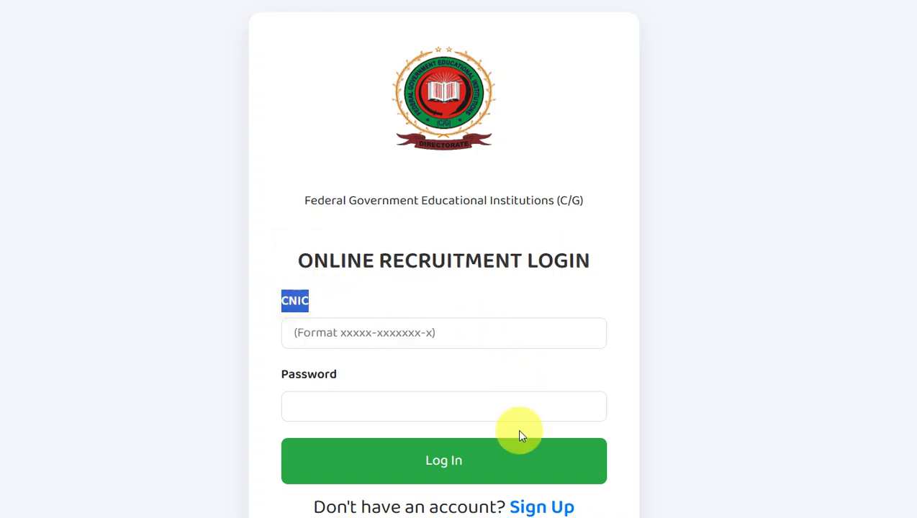
# Step: Open the account sign-up form and review its full name, email, CNIC and password fields, including the confirmation fields
pyautogui.scroll(-1, 529, 432)
pyautogui.click(541, 431)
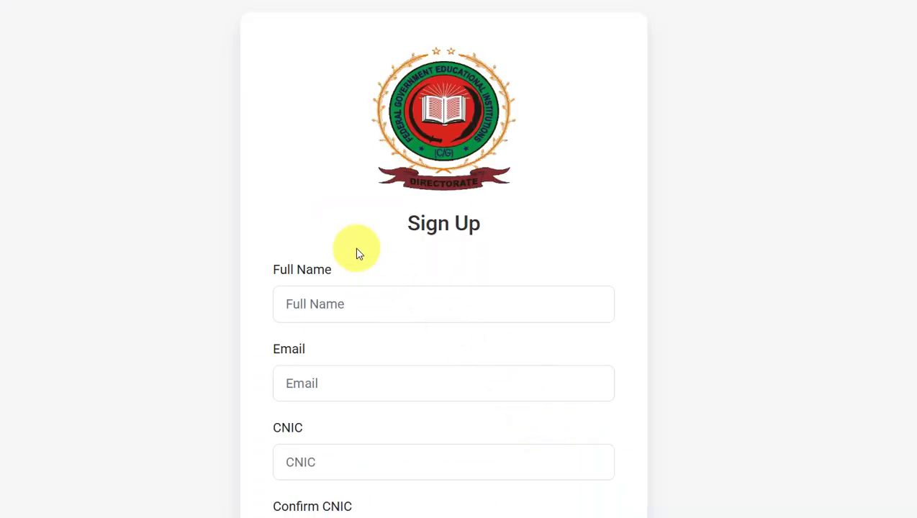
pyautogui.scroll(-2, 359, 252)
pyautogui.moveTo(268, 95); pyautogui.dragTo(359, 99)
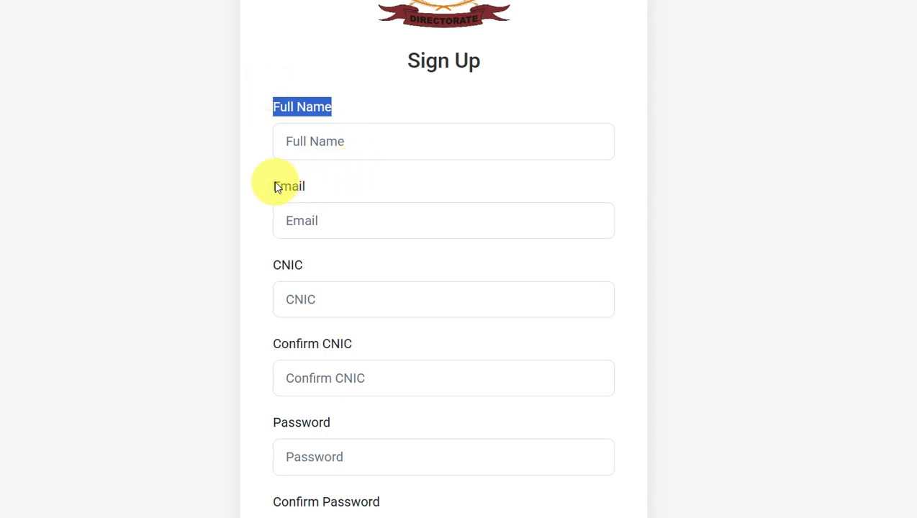
pyautogui.moveTo(274, 182); pyautogui.dragTo(339, 228)
pyautogui.moveTo(277, 267); pyautogui.dragTo(334, 299)
pyautogui.scroll(-1, 281, 321)
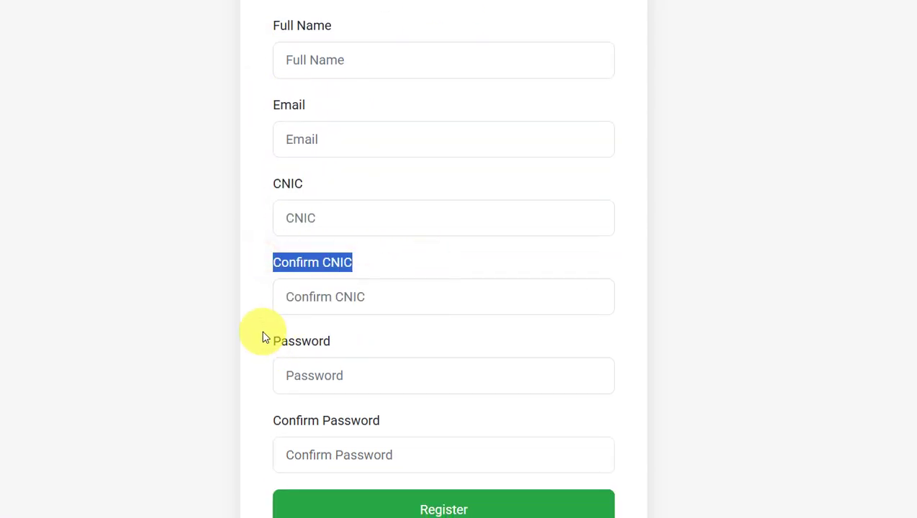
pyautogui.moveTo(260, 333); pyautogui.dragTo(361, 343)
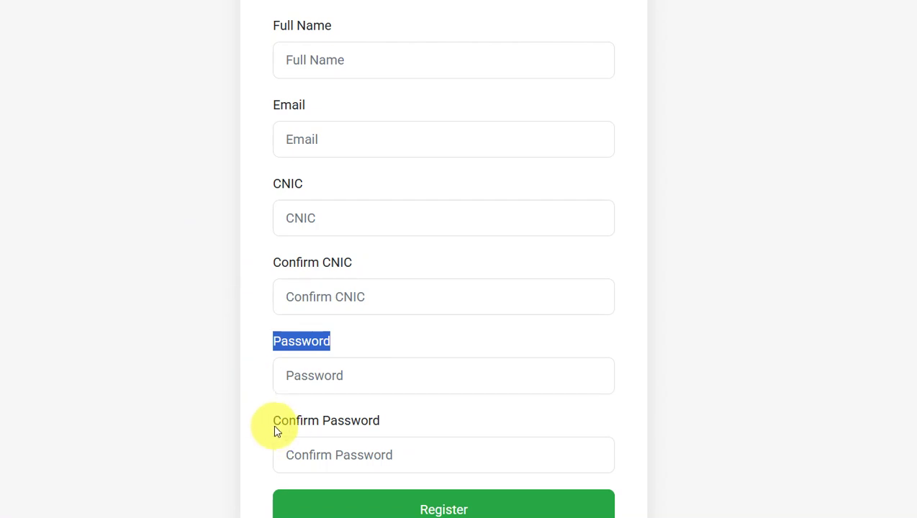
pyautogui.moveTo(268, 421); pyautogui.dragTo(431, 423)
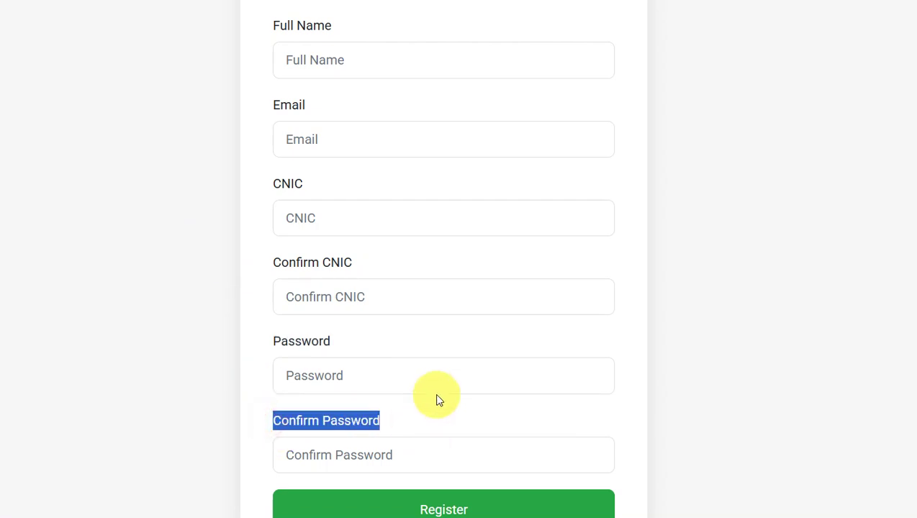
pyautogui.scroll(-1, 436, 400)
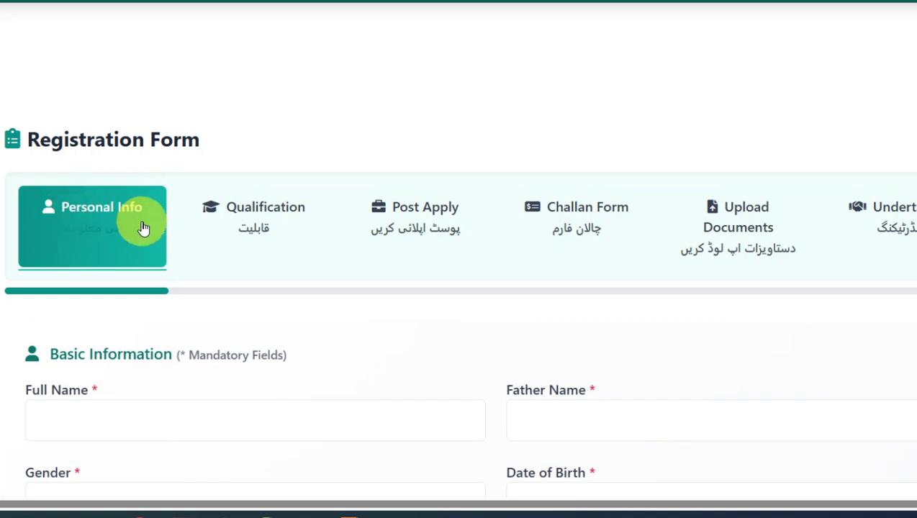
# Step: Look through the registration form's Qualification, Post Apply, Challan Form, Upload Documents and Undertaking sections
pyautogui.click(273, 210)
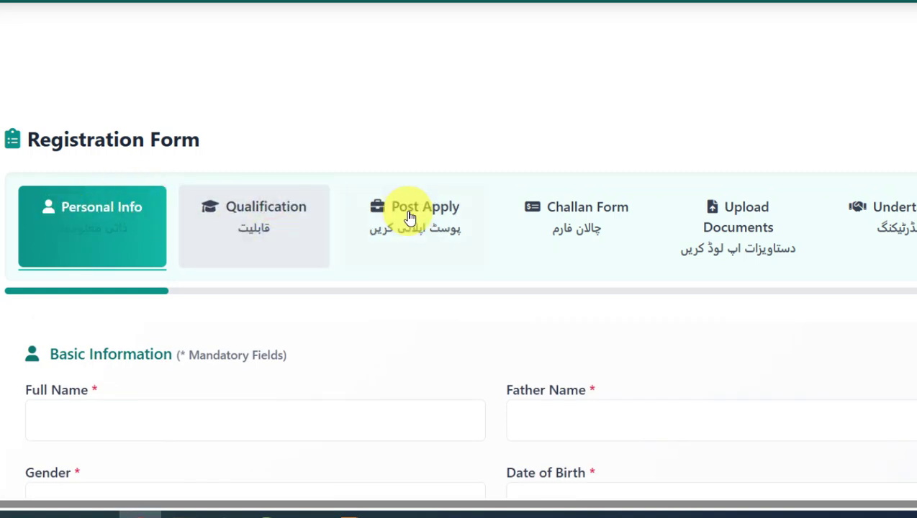
pyautogui.click(409, 216)
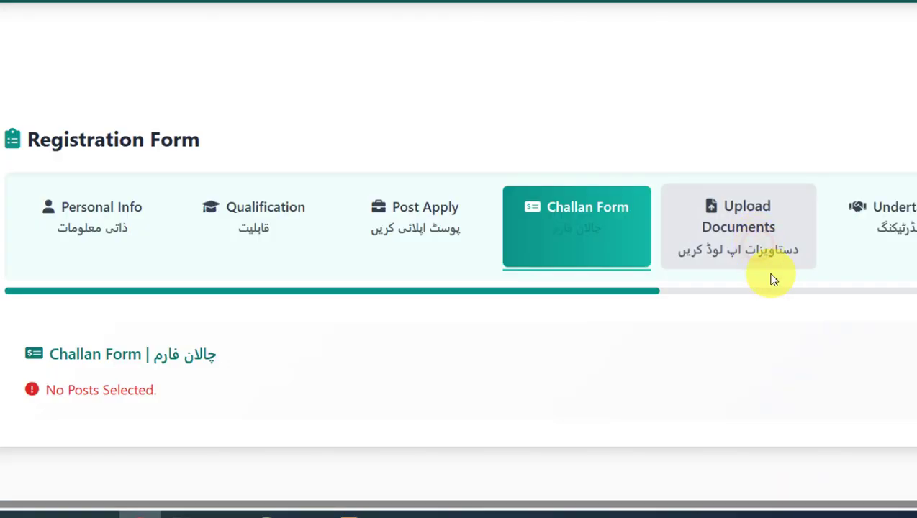
pyautogui.click(766, 271)
pyautogui.scroll(-1, 747, 256)
pyautogui.scroll(-1, 744, 255)
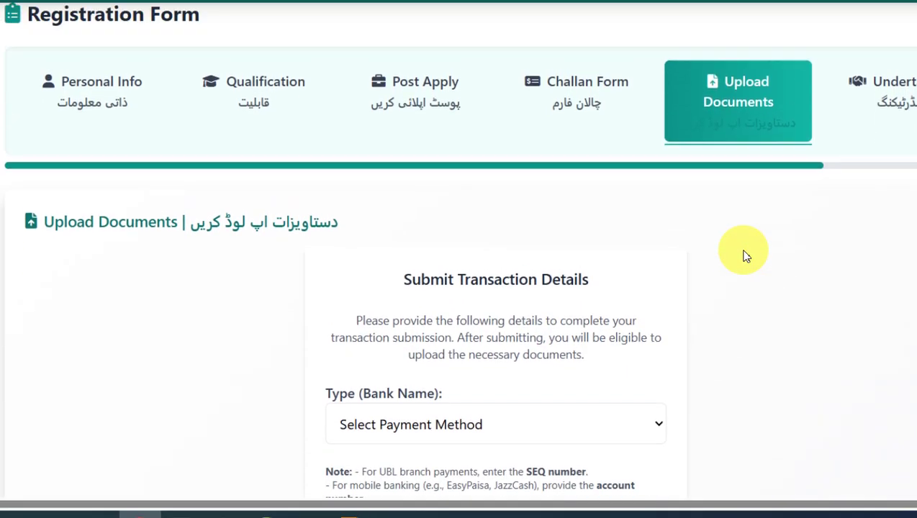
pyautogui.scroll(2, 895, 228)
pyautogui.click(877, 228)
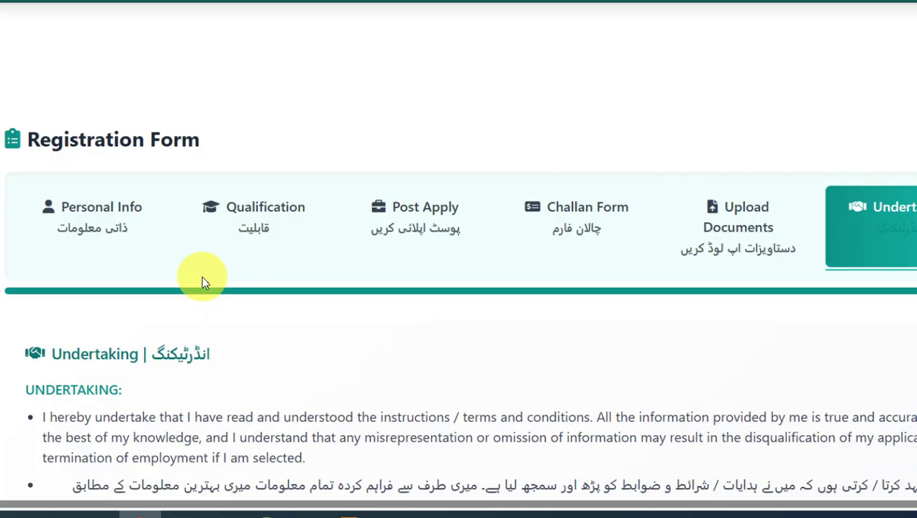
# Step: Return to the Personal Info section and review the Basic Information and Contact Information fields
pyautogui.click(114, 224)
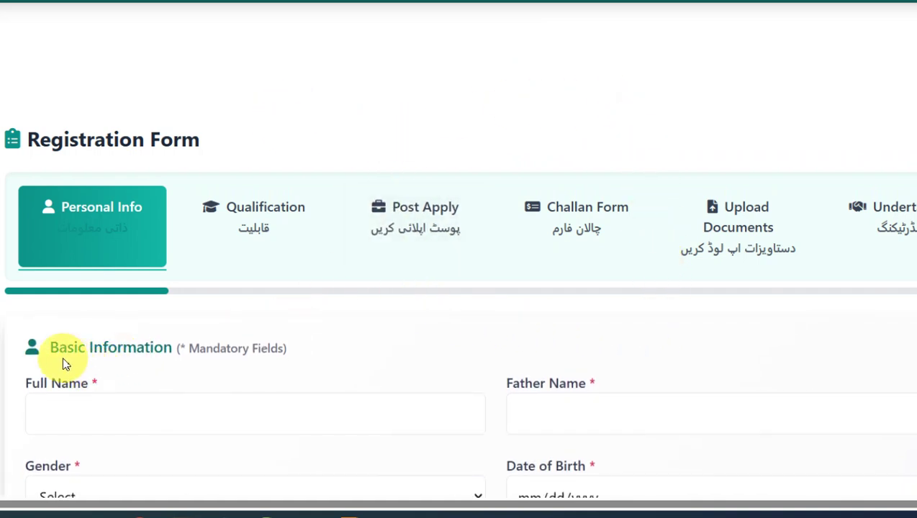
pyautogui.moveTo(48, 350); pyautogui.dragTo(186, 348)
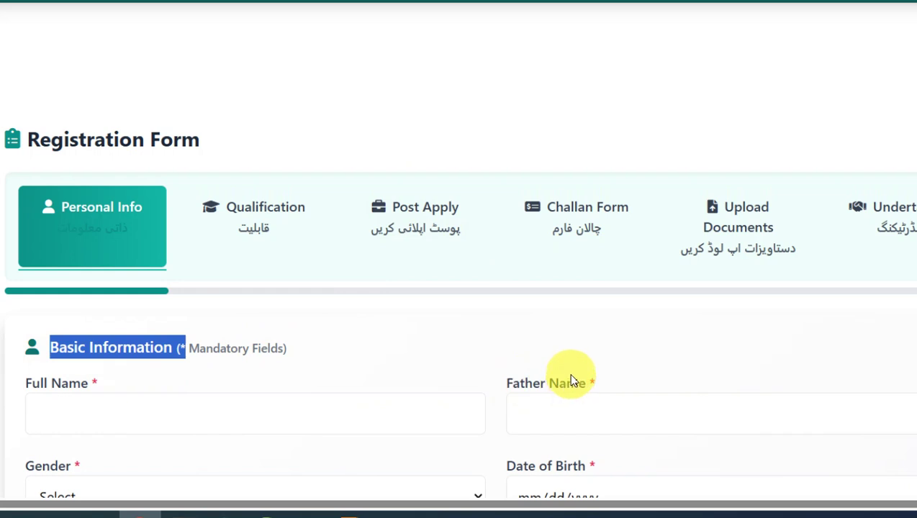
pyautogui.scroll(-1, 571, 380)
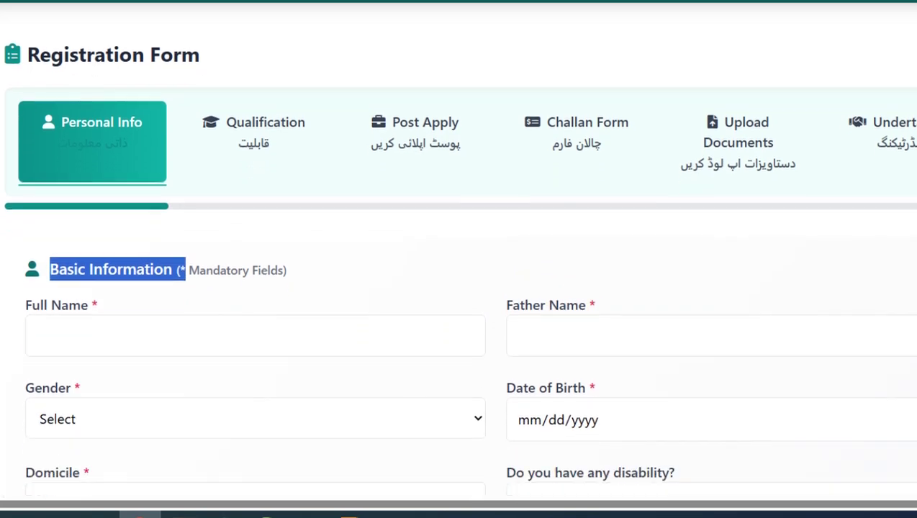
pyautogui.scroll(-2, 459, 245)
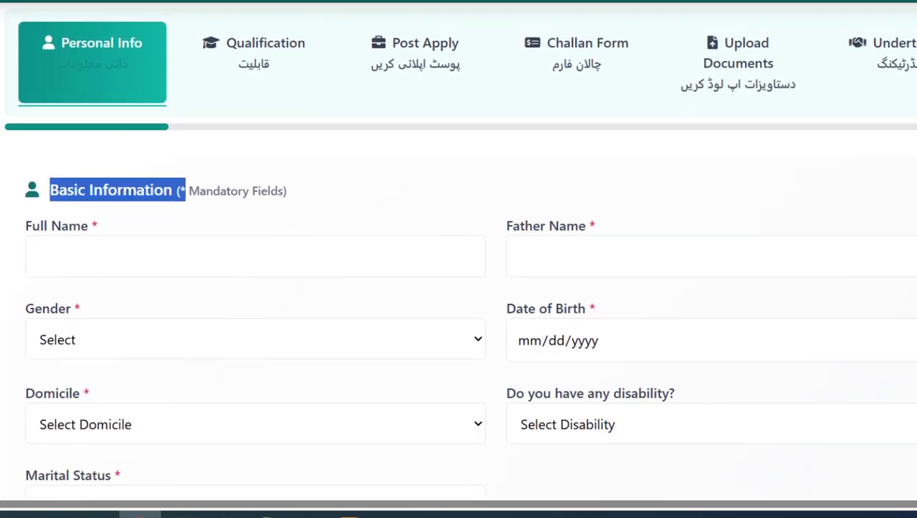
pyautogui.scroll(-3, 459, 252)
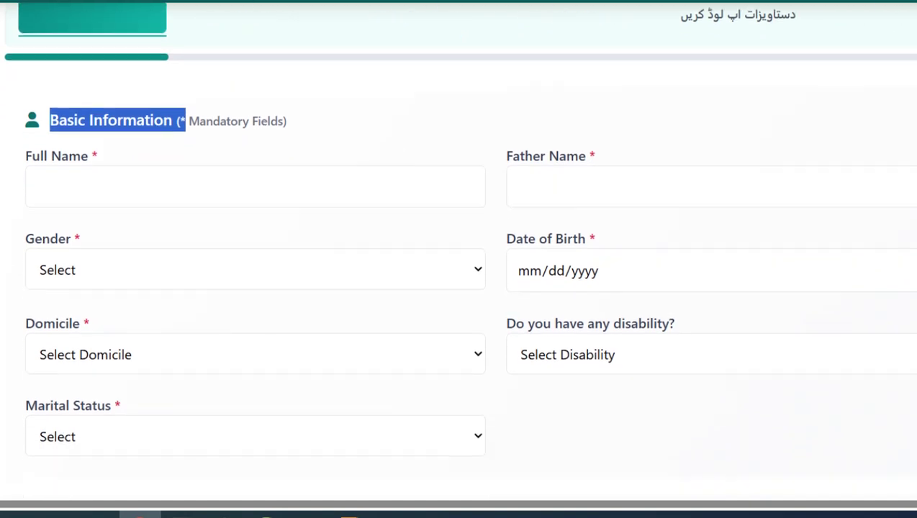
pyautogui.scroll(-1, 459, 251)
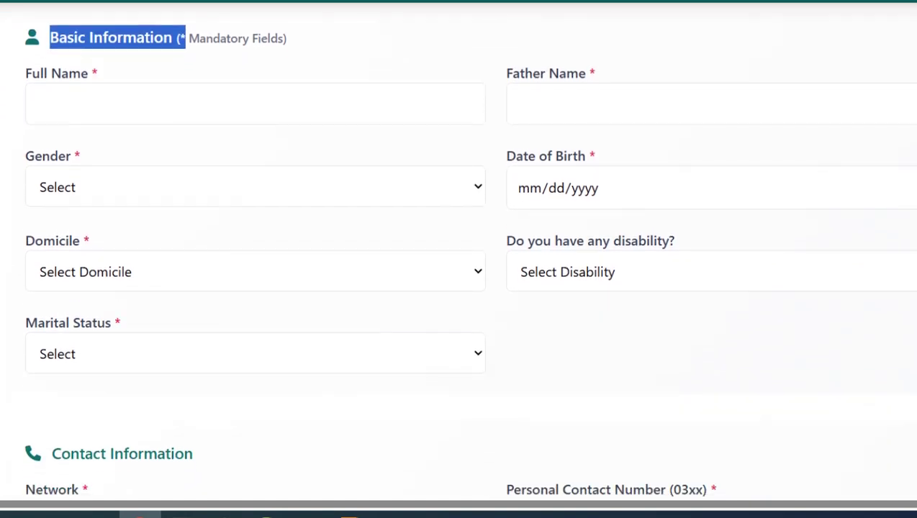
pyautogui.scroll(-2, 459, 251)
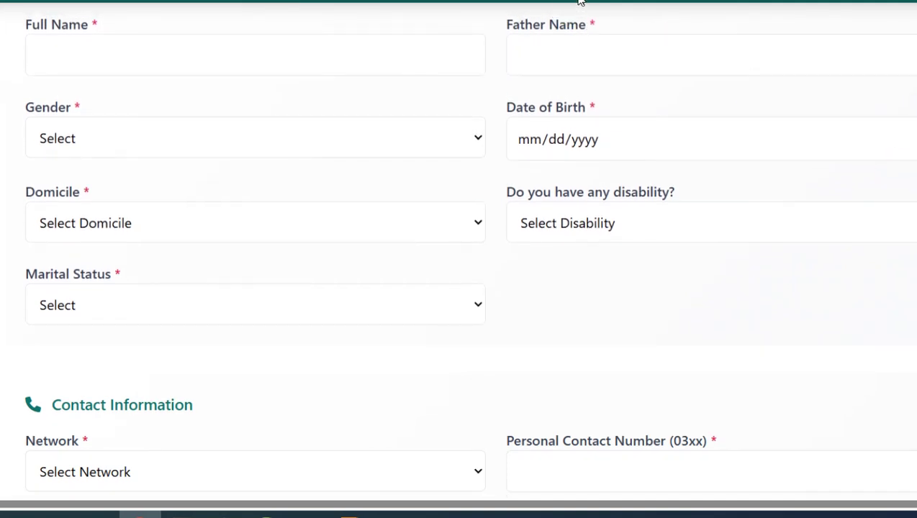
pyautogui.click(576, 63)
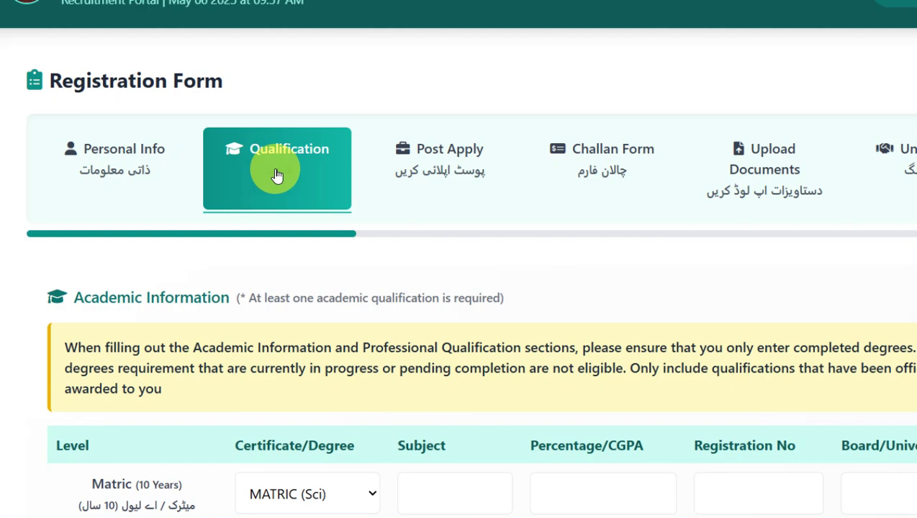
# Step: Examine the Academic Information levels from Matric to PhD and the Professional Qualification table in the Qualification section
pyautogui.scroll(-4, 379, 211)
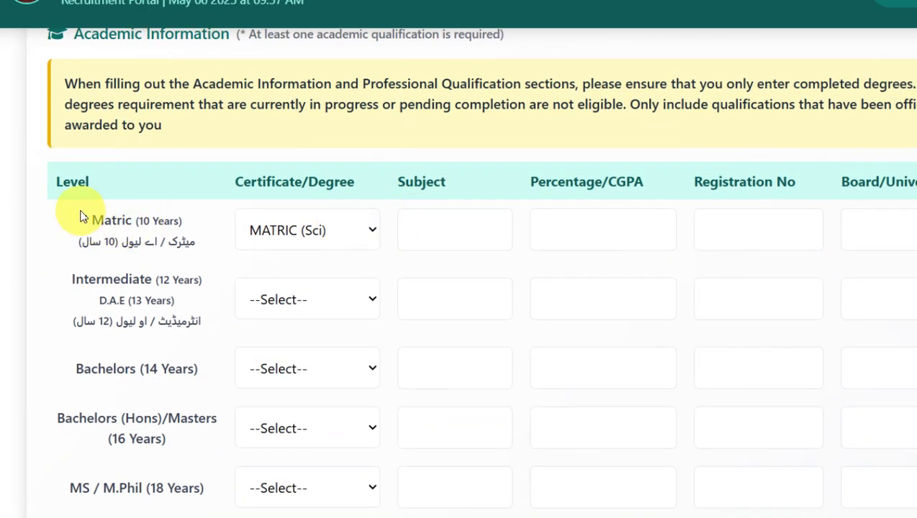
pyautogui.moveTo(87, 216); pyautogui.dragTo(205, 245)
pyautogui.scroll(-1, 82, 288)
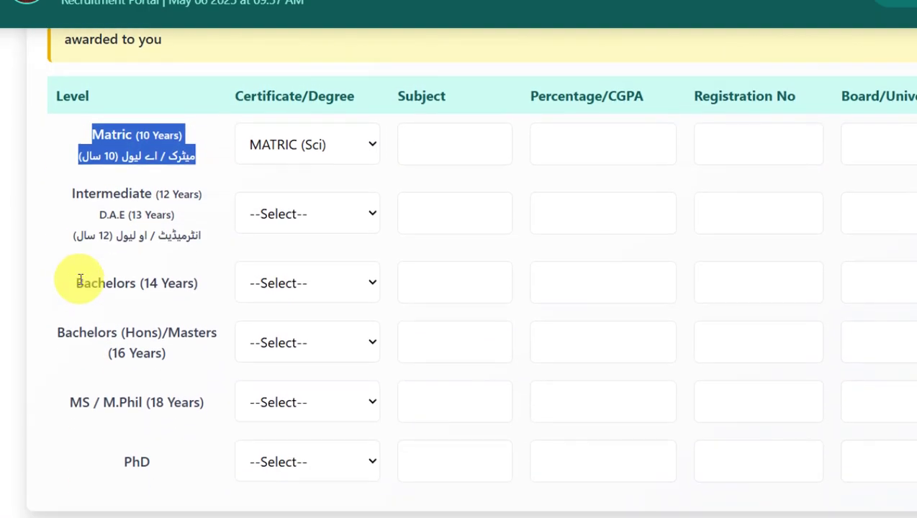
pyautogui.moveTo(75, 196); pyautogui.dragTo(261, 228)
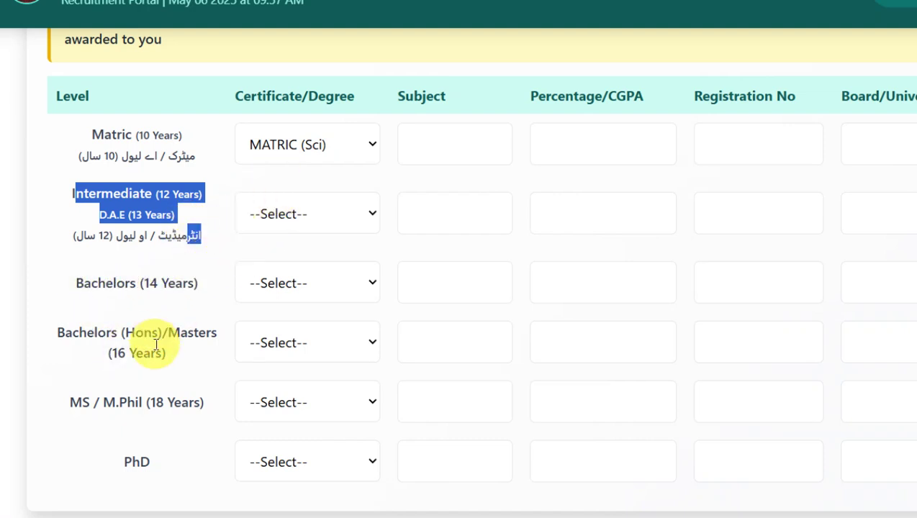
pyautogui.tripleClick(58, 333)
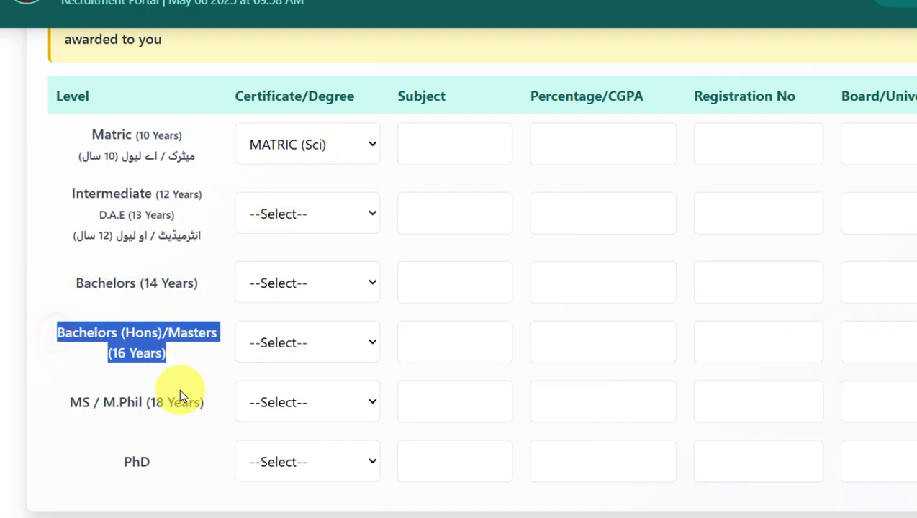
pyautogui.scroll(-1, 178, 403)
pyautogui.scroll(-2, 193, 351)
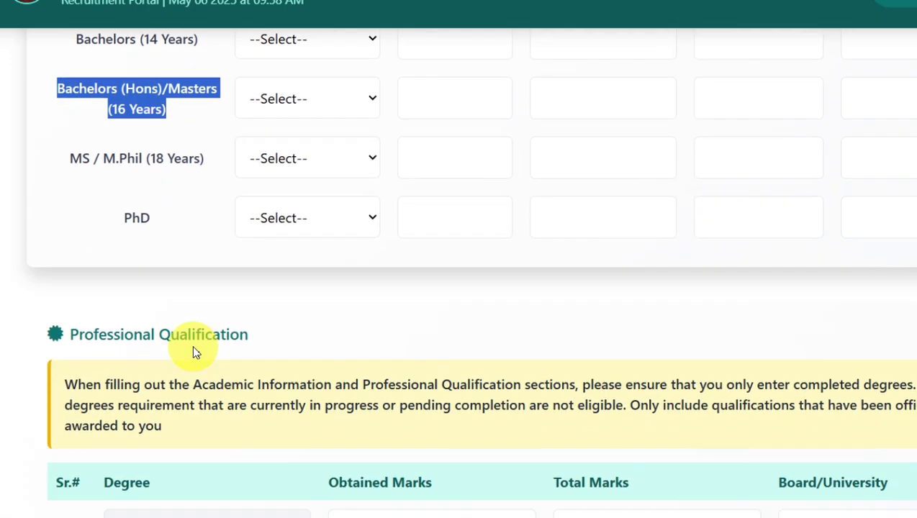
pyautogui.scroll(-1, 193, 349)
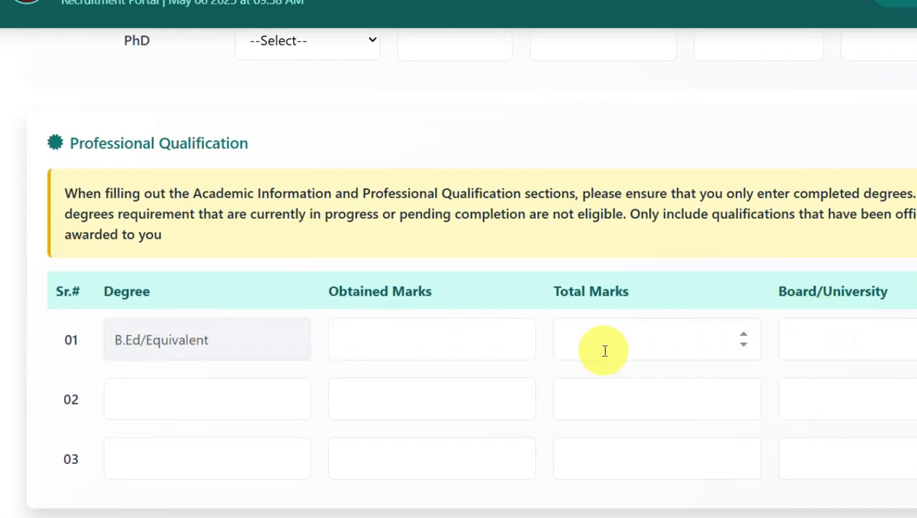
pyautogui.scroll(-1, 332, 324)
pyautogui.scroll(4, 337, 310)
pyautogui.scroll(5, 339, 307)
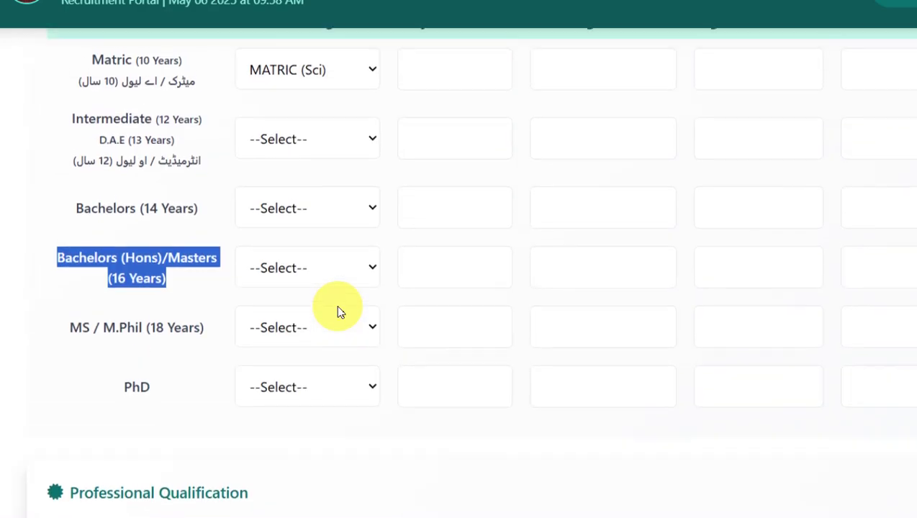
# Step: Review the Subject, Percentage/CGPA, Registration No and Board/University columns of the Academic Information table
pyautogui.click(439, 319)
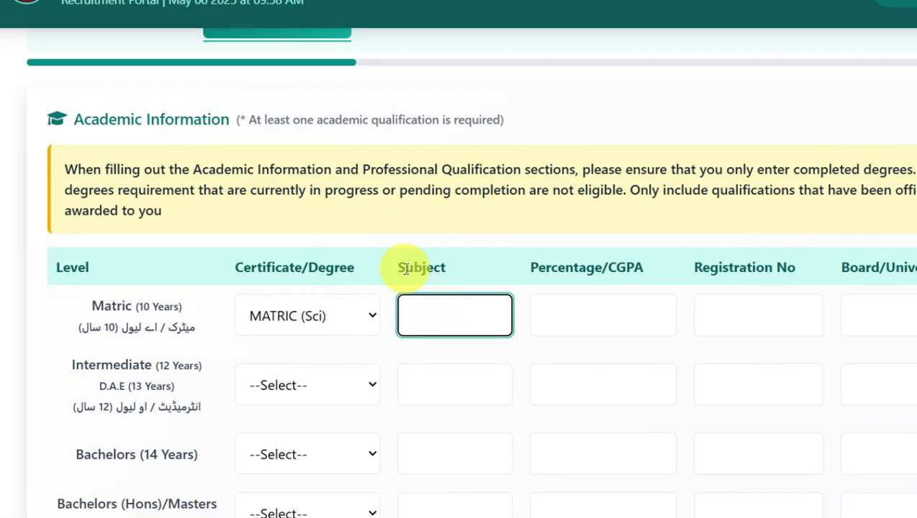
pyautogui.moveTo(405, 269); pyautogui.dragTo(435, 261)
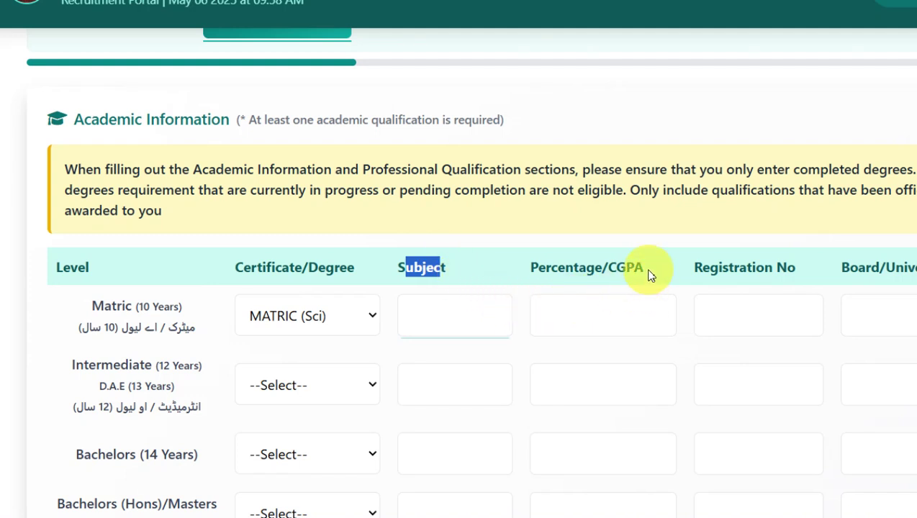
pyautogui.moveTo(648, 269); pyautogui.dragTo(546, 270)
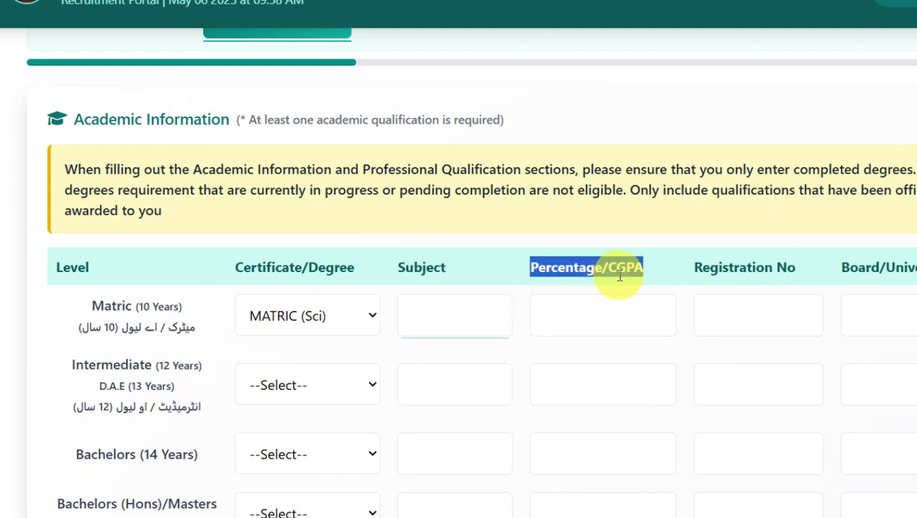
pyautogui.moveTo(797, 272); pyautogui.dragTo(674, 270)
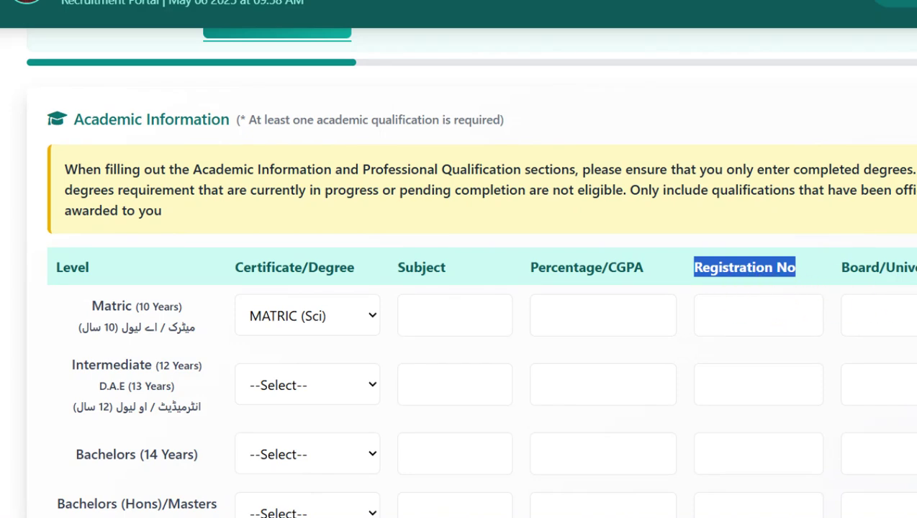
pyautogui.moveTo(910, 268); pyautogui.dragTo(851, 268)
pyautogui.scroll(-1, 315, 342)
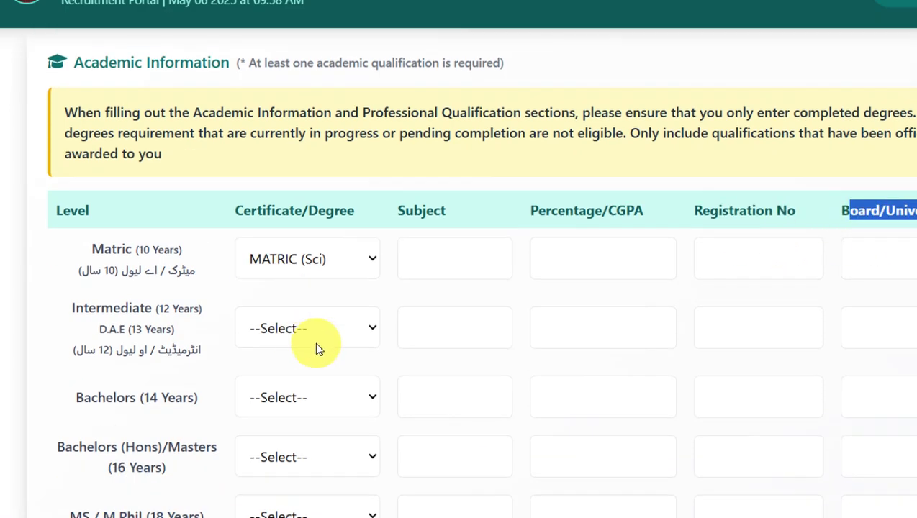
pyautogui.scroll(-9, 314, 342)
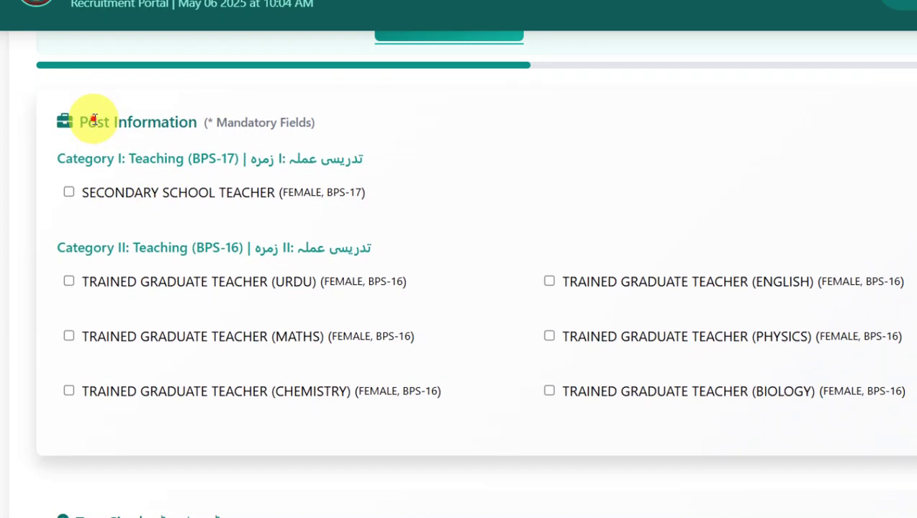
# Step: Choose the Secondary School Teacher and Trained Graduate Teacher (Physics) posts in the Post Information section
pyautogui.moveTo(95, 120); pyautogui.dragTo(324, 120)
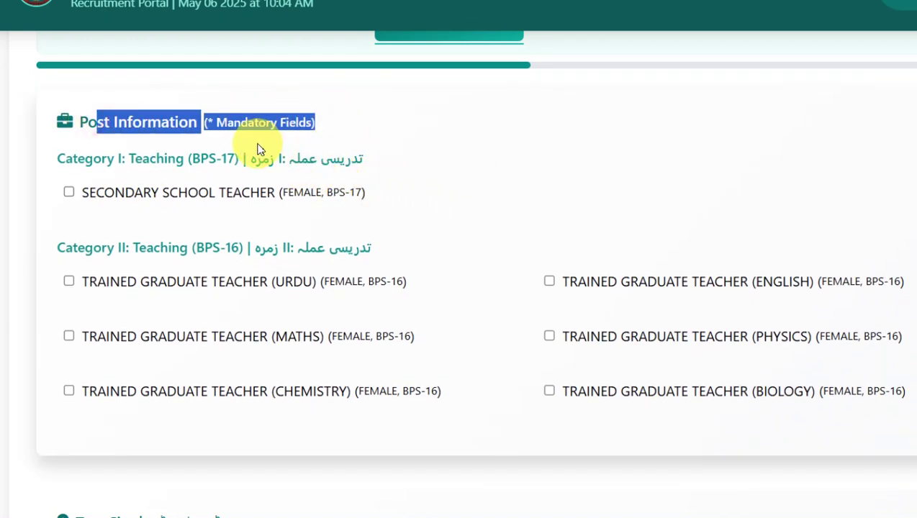
pyautogui.click(440, 163)
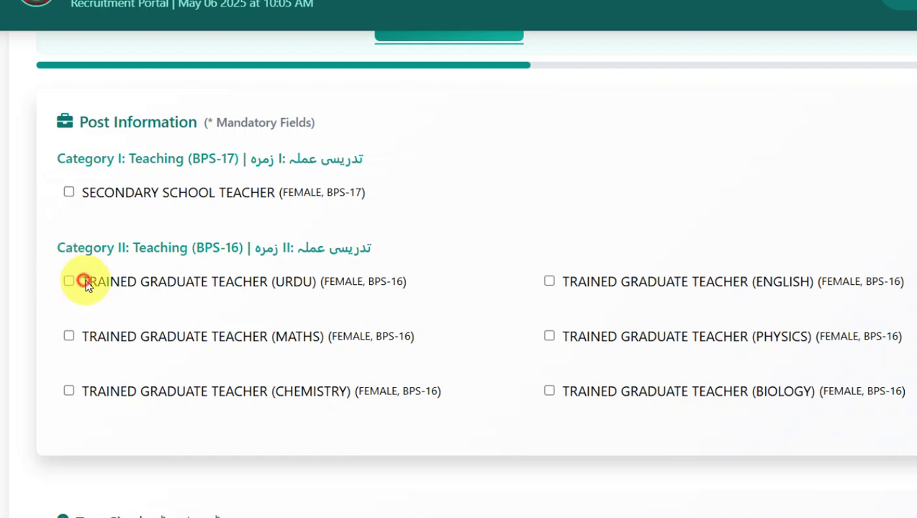
pyautogui.moveTo(83, 280); pyautogui.dragTo(329, 280)
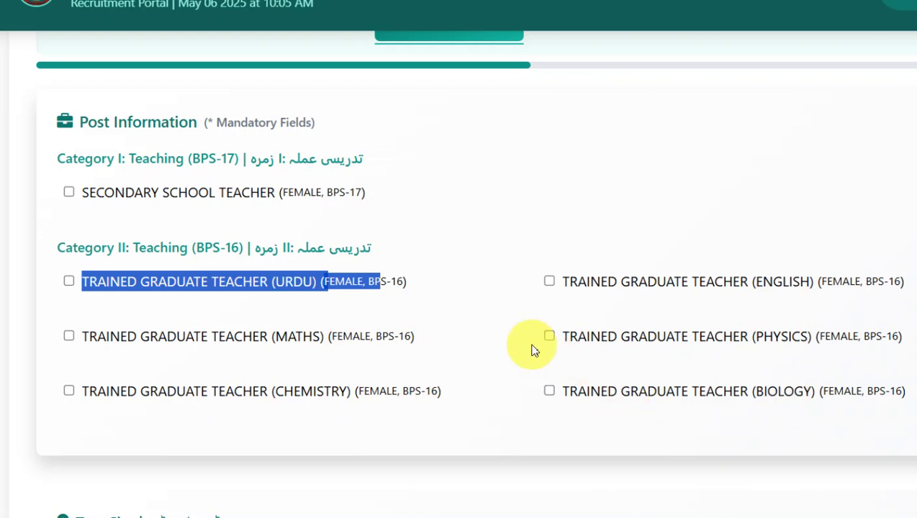
pyautogui.click(68, 194)
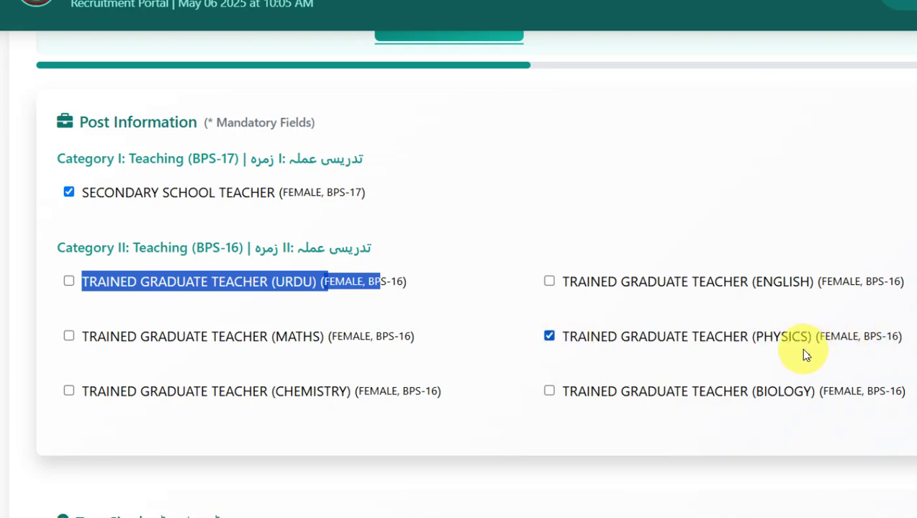
# Step: Set the first preferred test city to Multan and the second preferred test city to Lahore
pyautogui.scroll(-1, 582, 292)
pyautogui.scroll(-3, 582, 292)
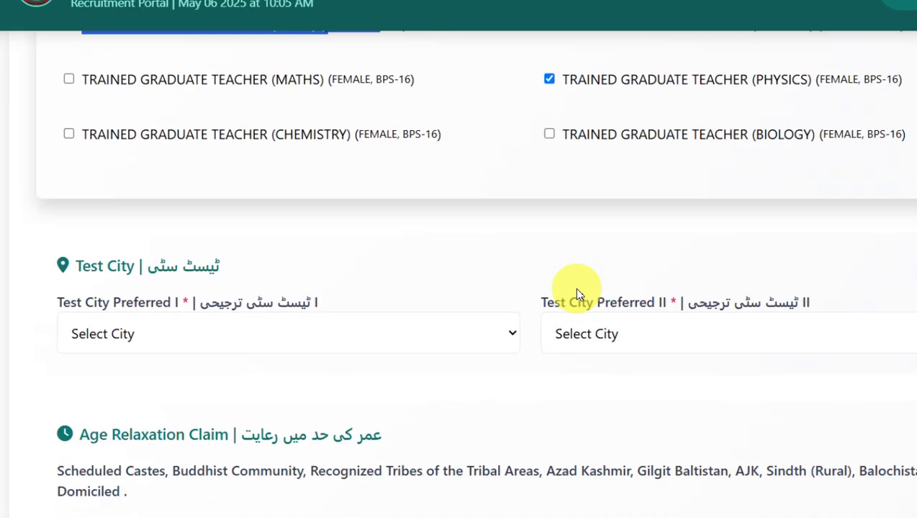
pyautogui.click(353, 333)
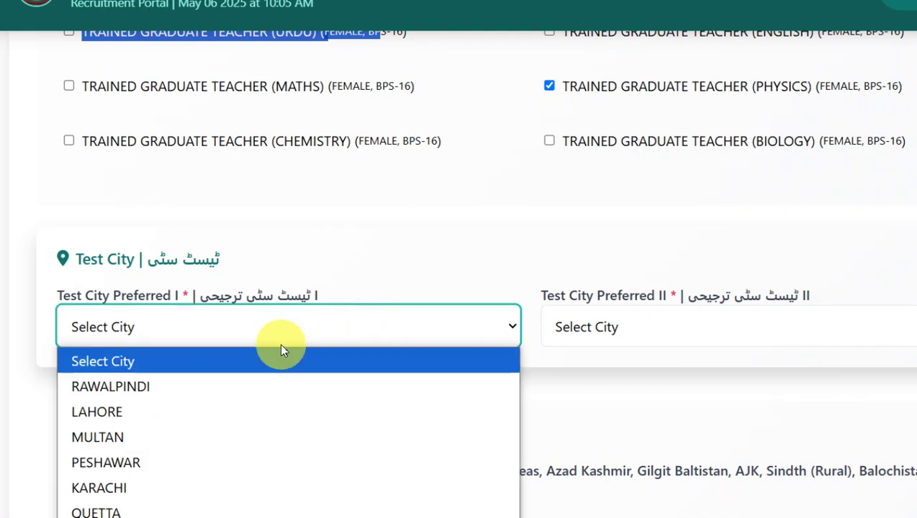
pyautogui.click(199, 437)
pyautogui.scroll(-1, 547, 279)
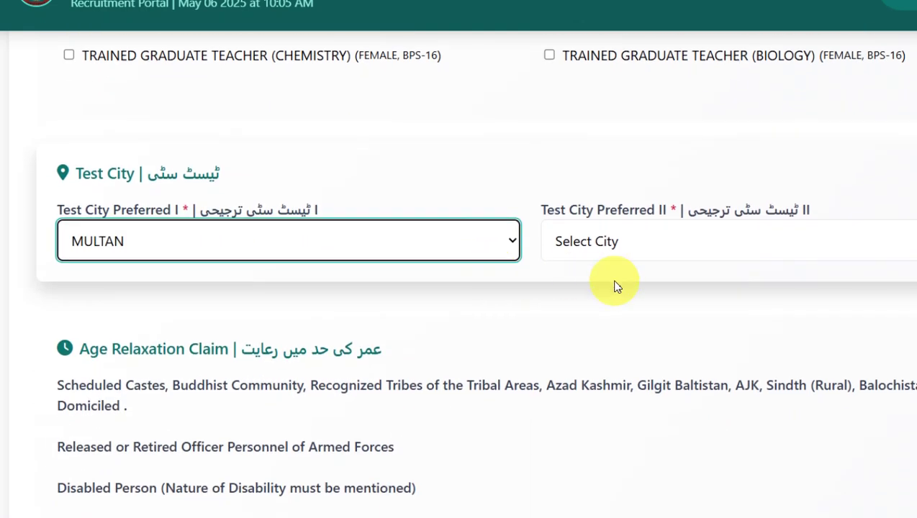
pyautogui.click(737, 241)
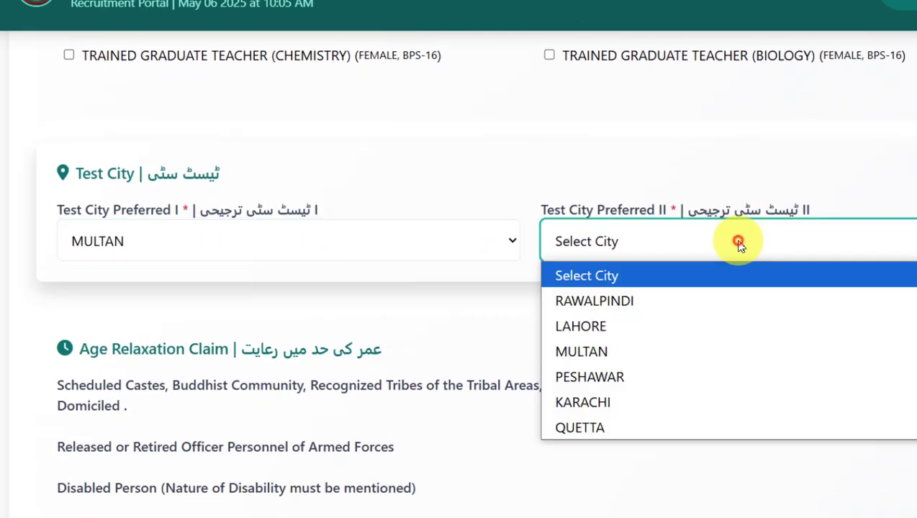
pyautogui.click(642, 322)
pyautogui.scroll(-1, 330, 248)
pyautogui.scroll(-1, 471, 358)
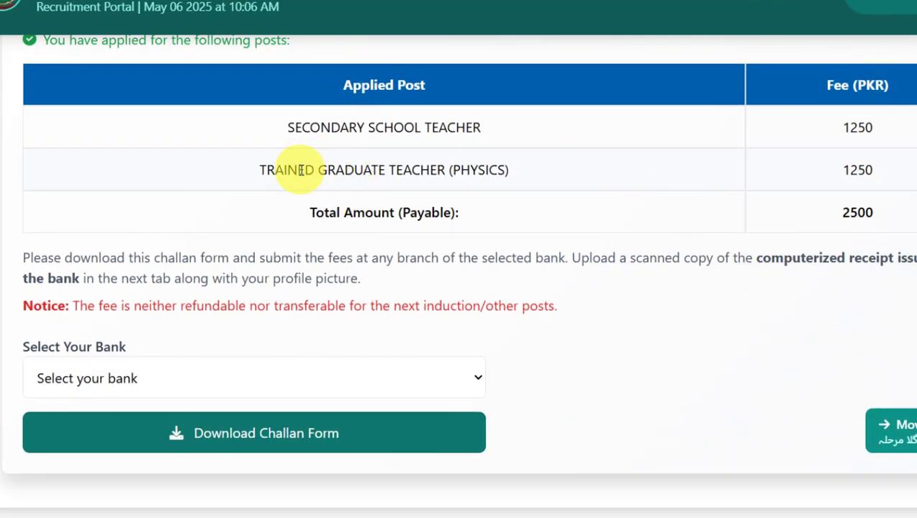
# Step: Review the fee of each applied post and the payable total, and choose United Bank Limited (UBL) for the challan form
pyautogui.scroll(4, 303, 178)
pyautogui.scroll(-4, 303, 207)
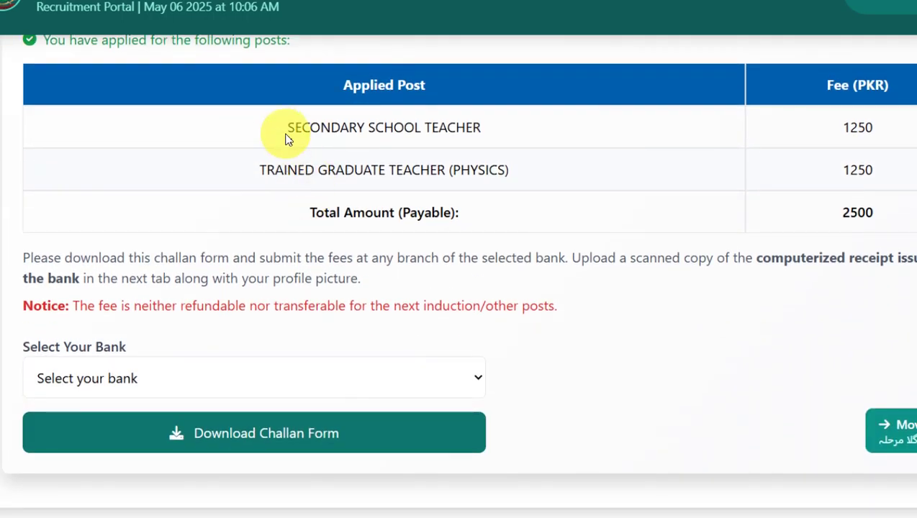
pyautogui.moveTo(285, 139); pyautogui.dragTo(639, 133)
pyautogui.moveTo(872, 127); pyautogui.dragTo(836, 130)
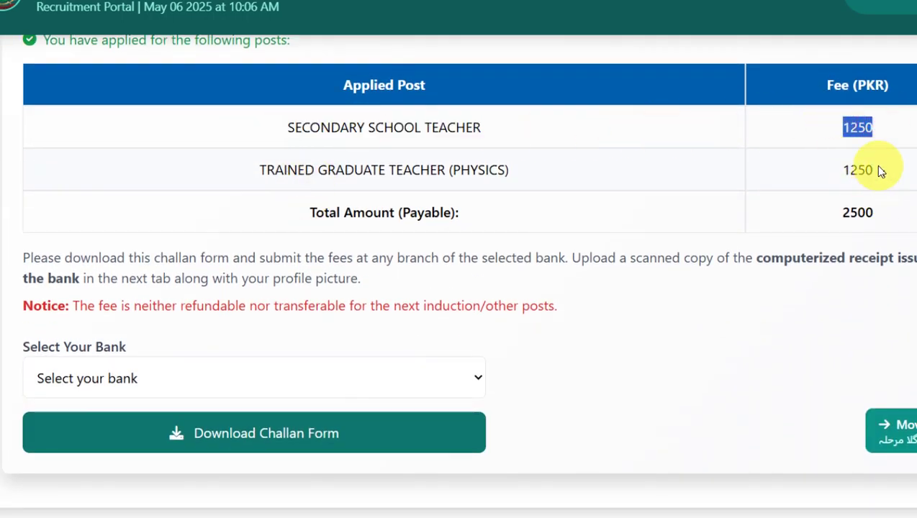
pyautogui.moveTo(880, 171); pyautogui.dragTo(835, 173)
pyautogui.moveTo(876, 219); pyautogui.dragTo(839, 215)
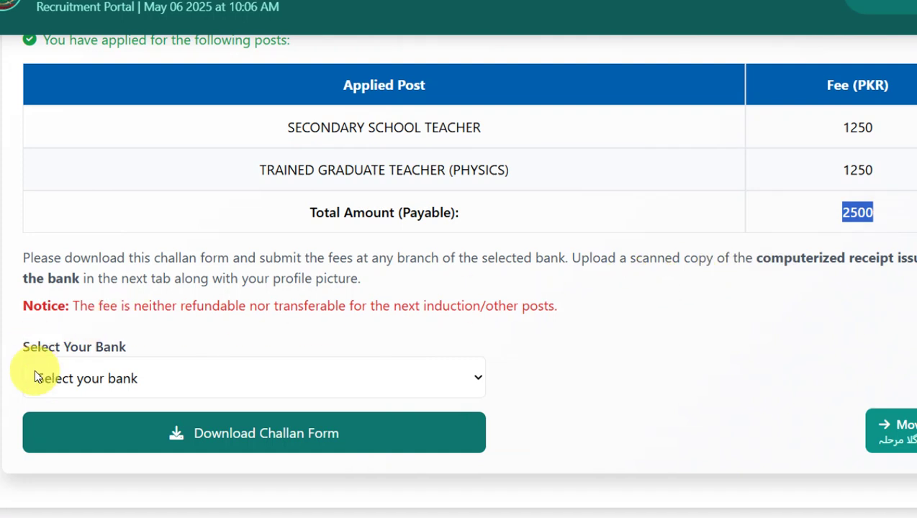
pyautogui.click(198, 381)
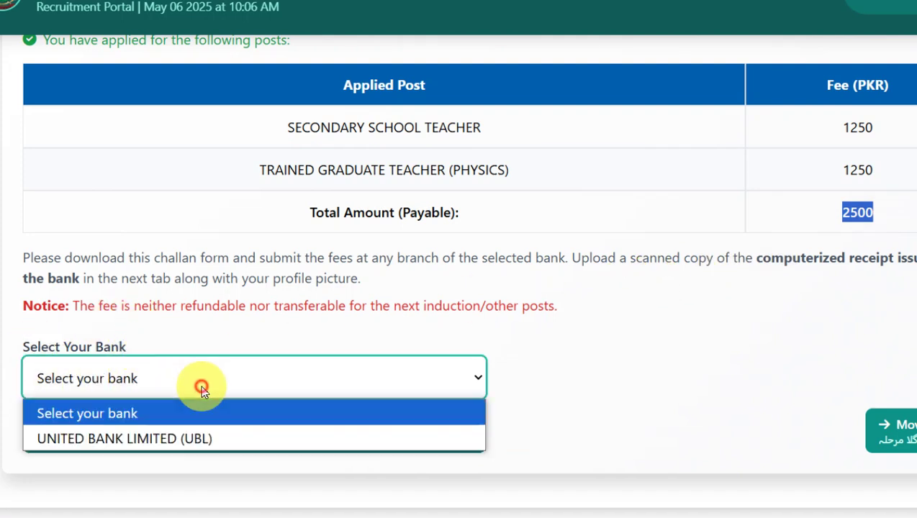
pyautogui.click(172, 438)
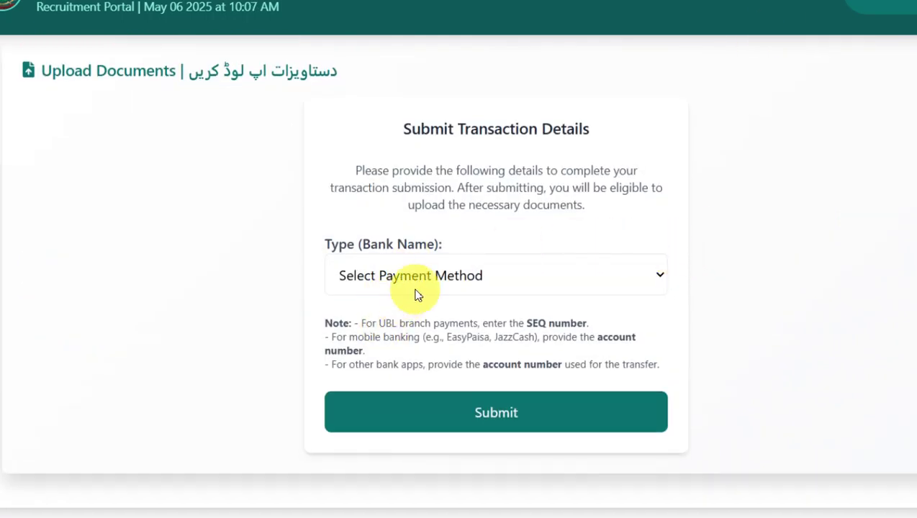
# Step: Set the payment type in the Submit Transaction Details form to UBL (Cash Payment)
pyautogui.click(439, 283)
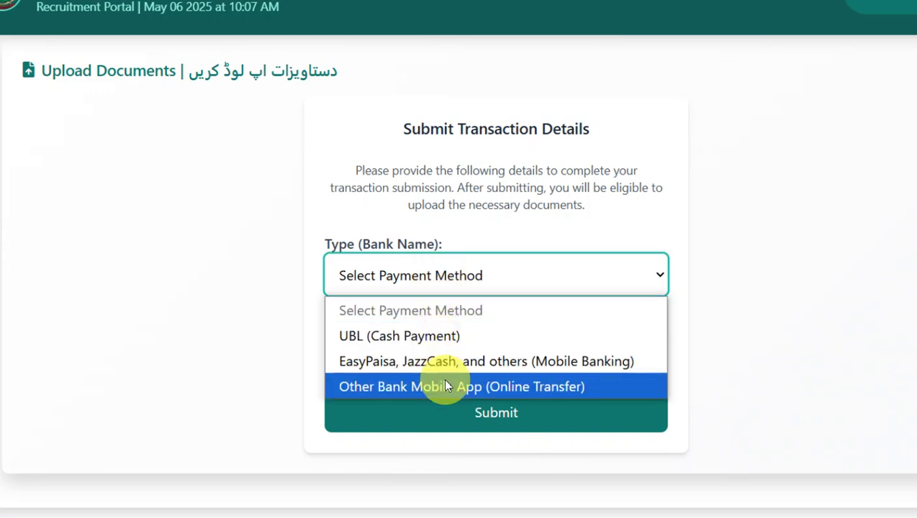
pyautogui.click(442, 340)
pyautogui.scroll(-2, 444, 293)
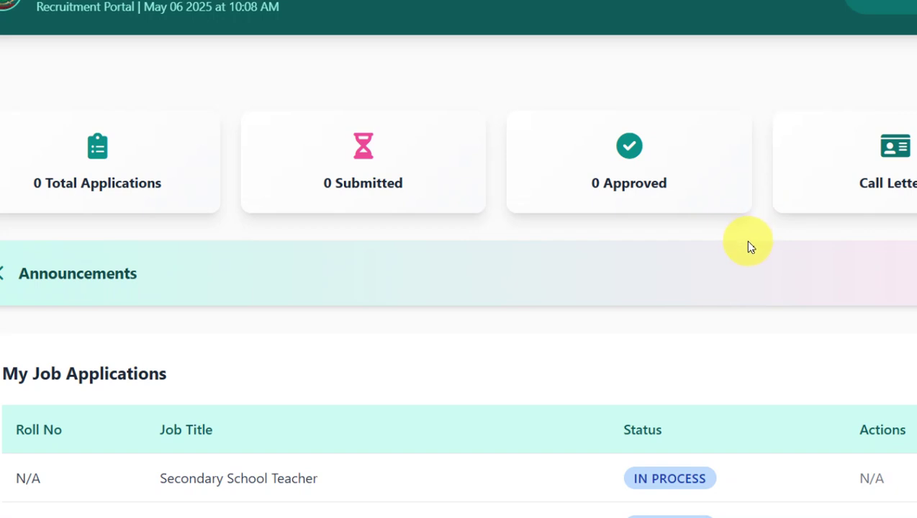
# Step: Examine the dashboard's My Job Applications table and its total applications, submitted, approved and call letter cards
pyautogui.scroll(-3, 99, 344)
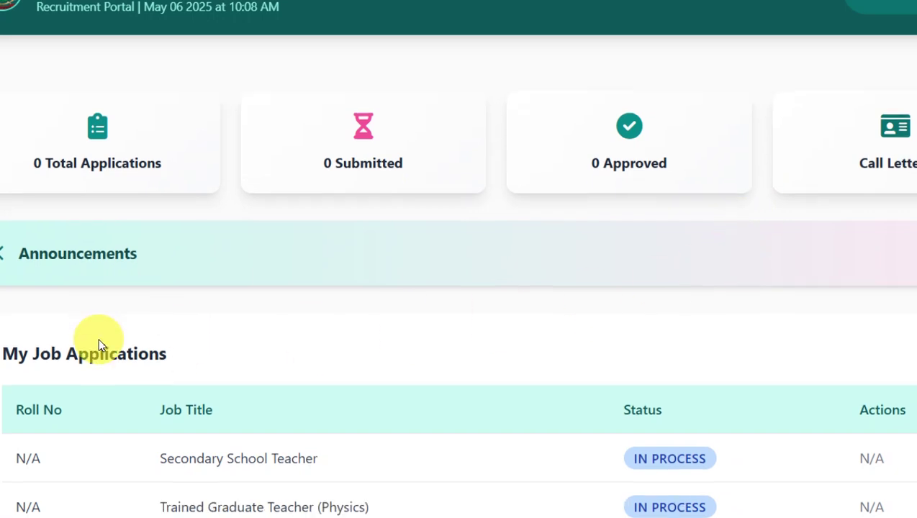
pyautogui.moveTo(7, 202); pyautogui.dragTo(167, 203)
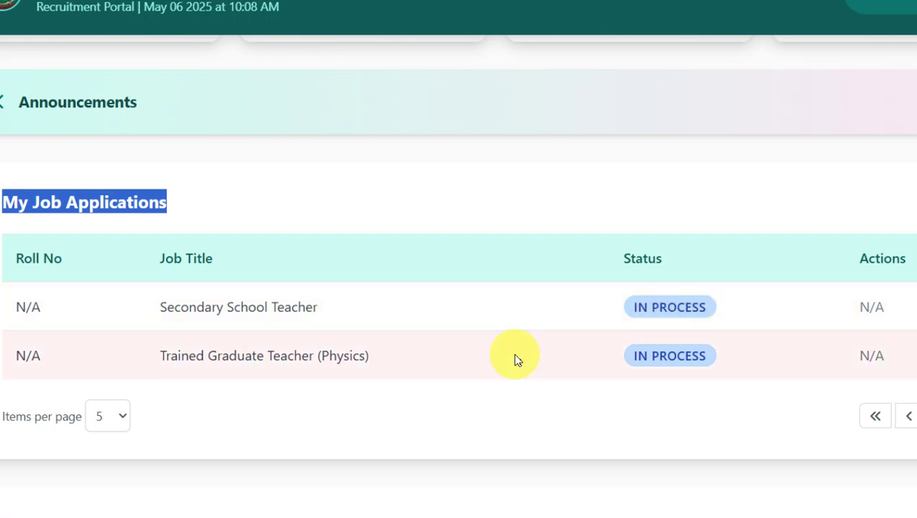
pyautogui.scroll(-1, 497, 390)
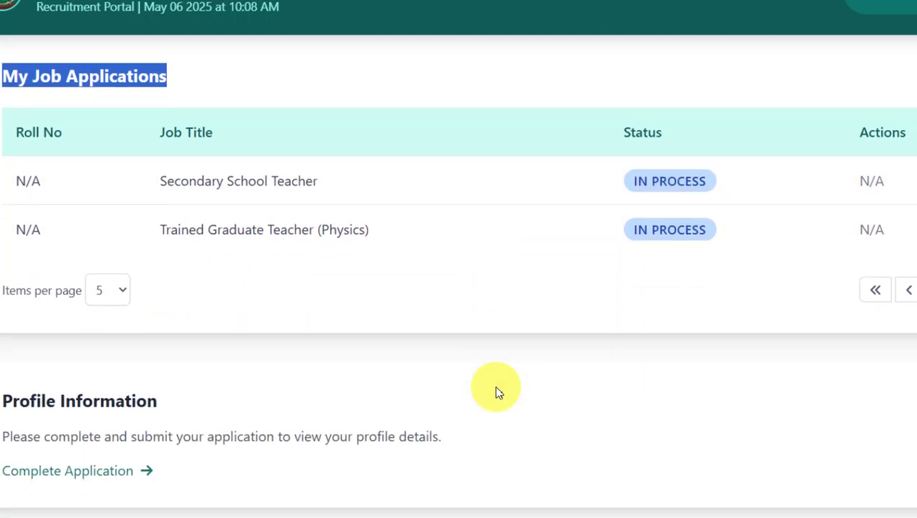
pyautogui.scroll(4, 497, 388)
pyautogui.moveTo(35, 175); pyautogui.dragTo(179, 184)
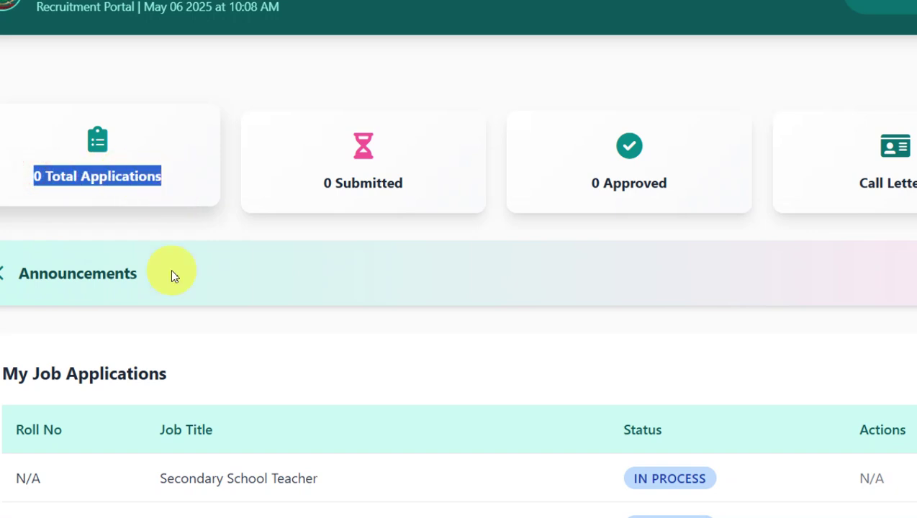
pyautogui.moveTo(326, 177); pyautogui.dragTo(380, 189)
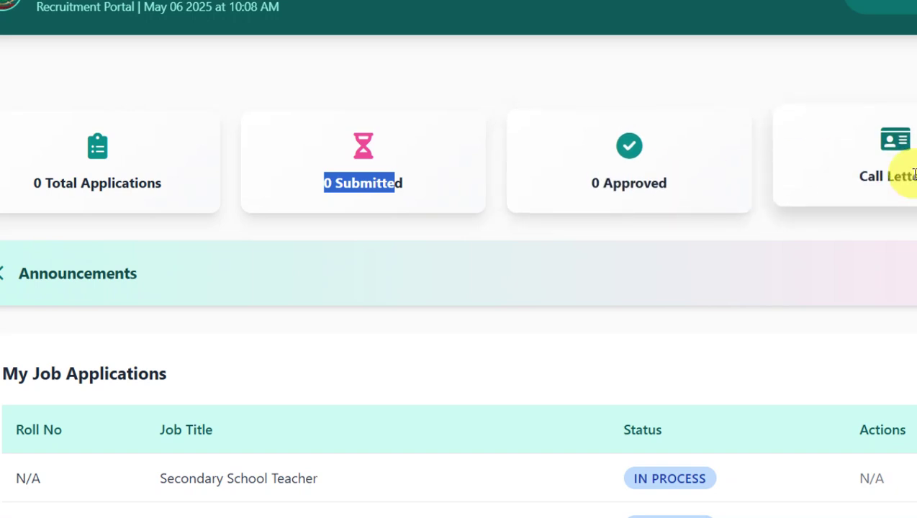
pyautogui.scroll(-1, 121, 312)
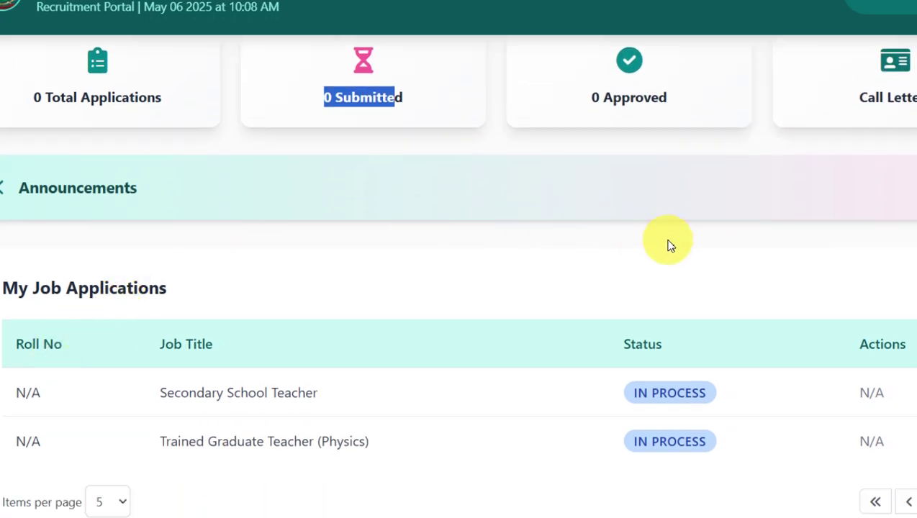
pyautogui.scroll(1, 762, 246)
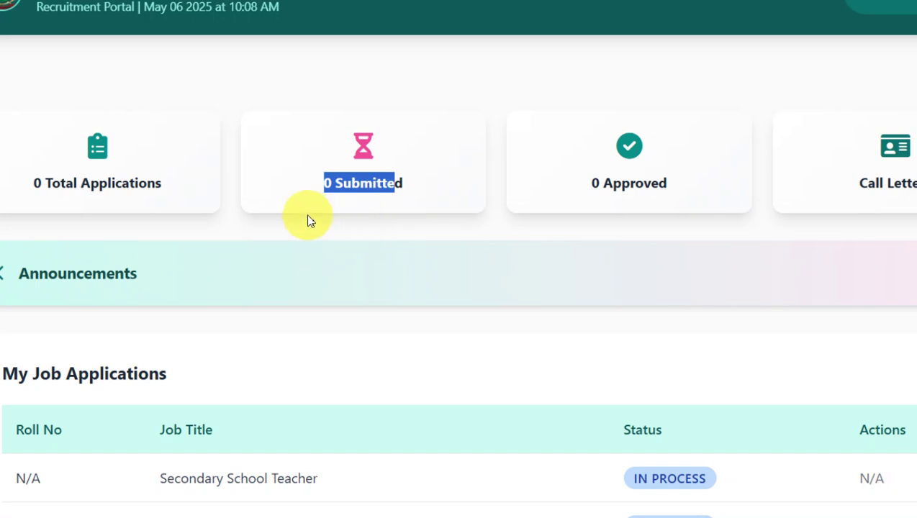
pyautogui.scroll(-1, 281, 360)
pyautogui.scroll(1, 369, 307)
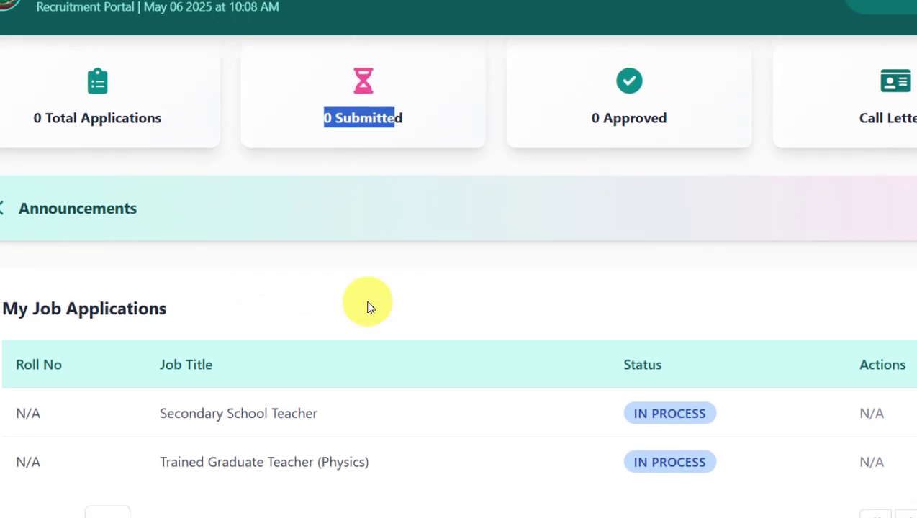
pyautogui.scroll(-2, 369, 307)
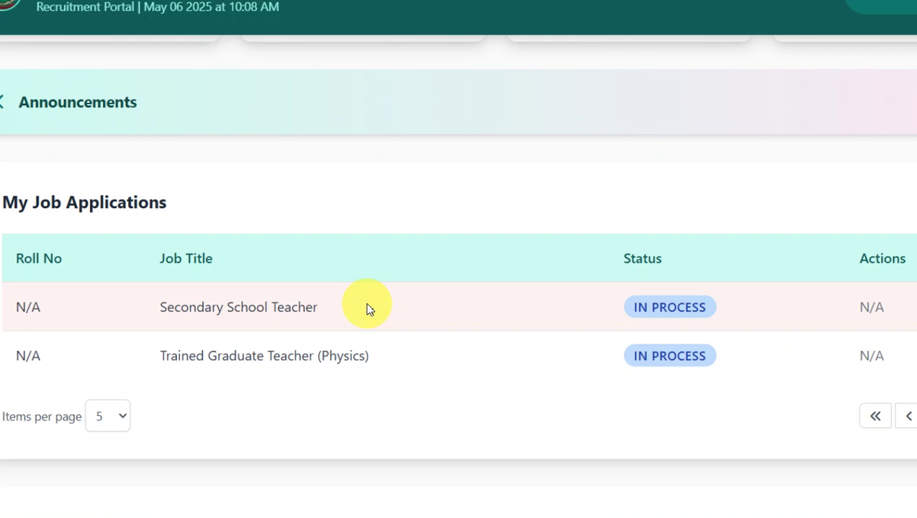
pyautogui.scroll(2, 368, 308)
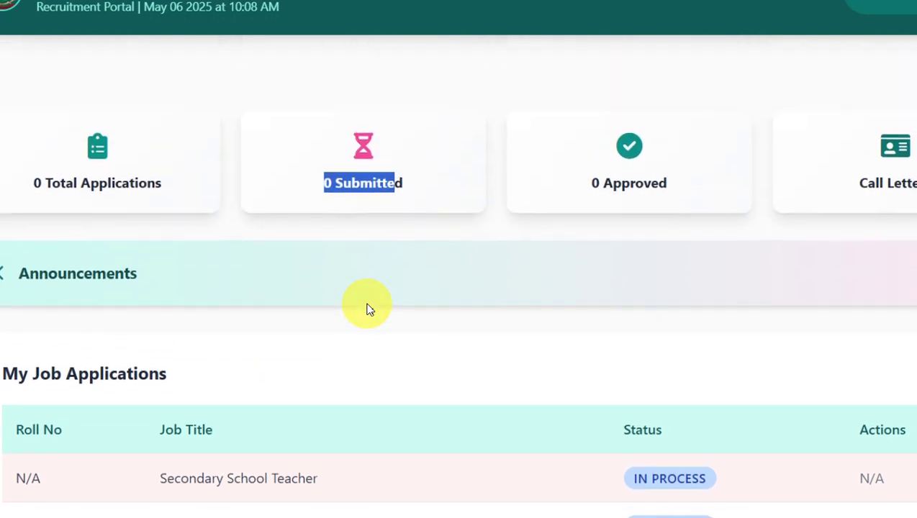
pyautogui.click(361, 347)
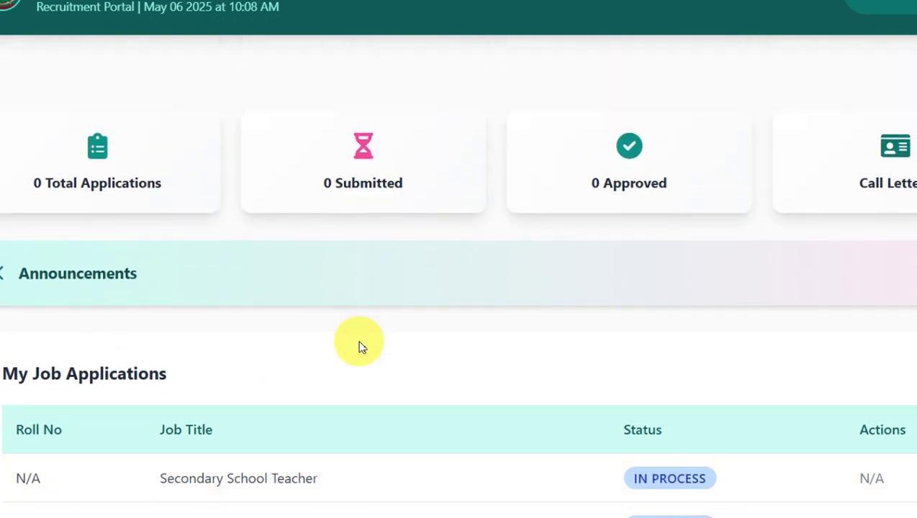
pyautogui.scroll(-1, 587, 0)
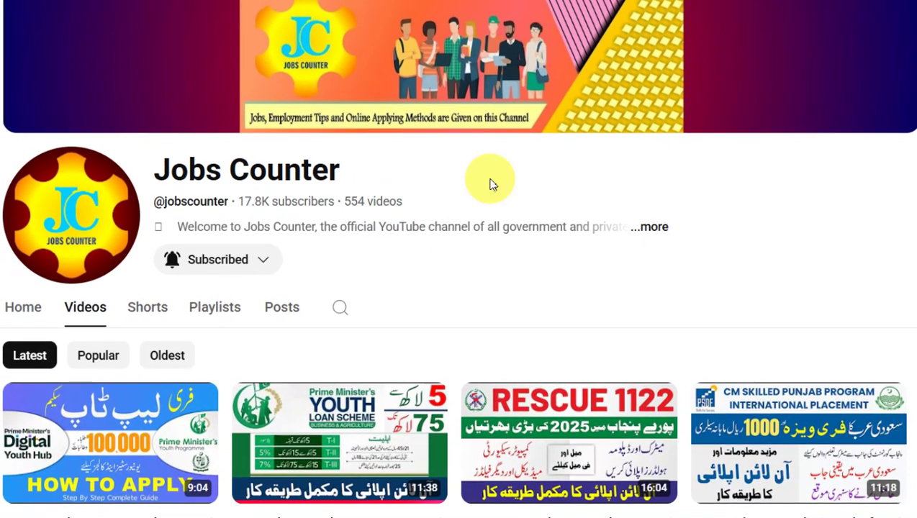
# Step: Switch to the Jobs Counter YouTube channel and look through its latest videos
pyautogui.scroll(-1, 468, 268)
pyautogui.scroll(1, 468, 268)
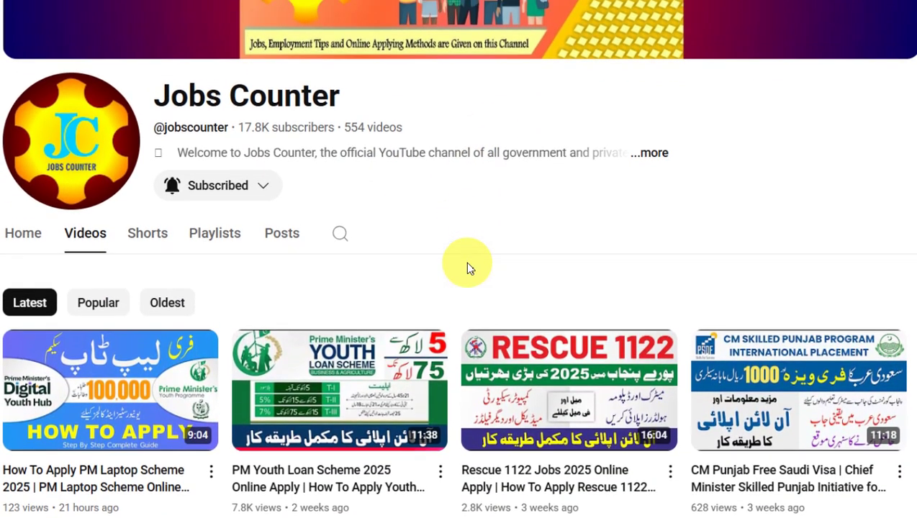